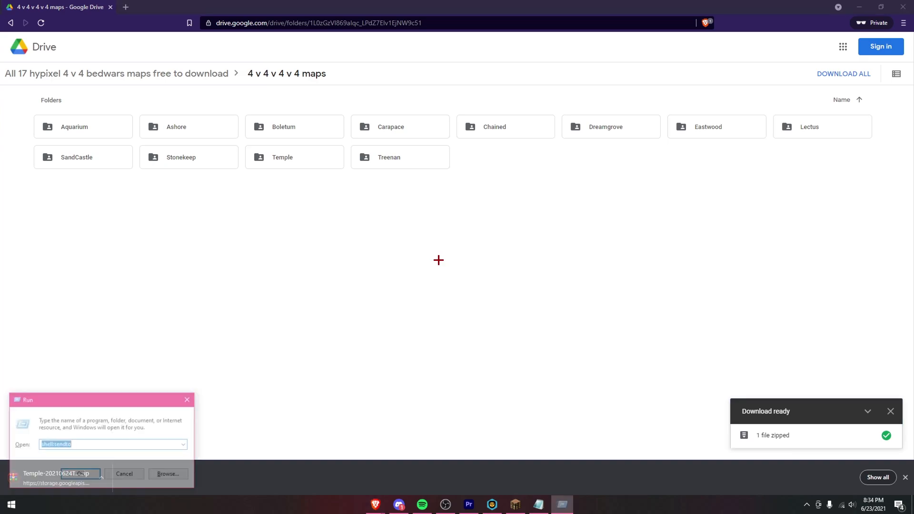
# - Open the %appdata%\.minecraft\saves folder and copy the Temple map folder from the downloaded archive into it
pyautogui.write('%appdata%\\.minecraft\\saves')
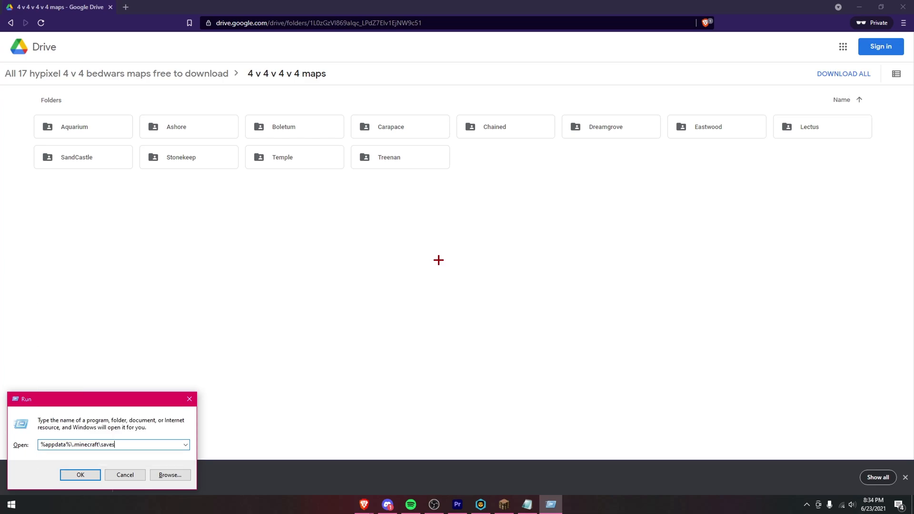
pyautogui.press('Return')
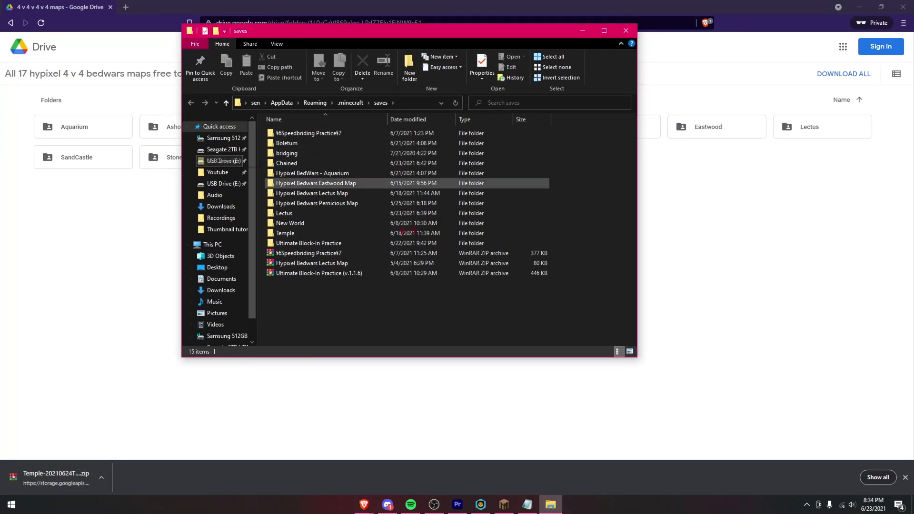
pyautogui.click(48, 469)
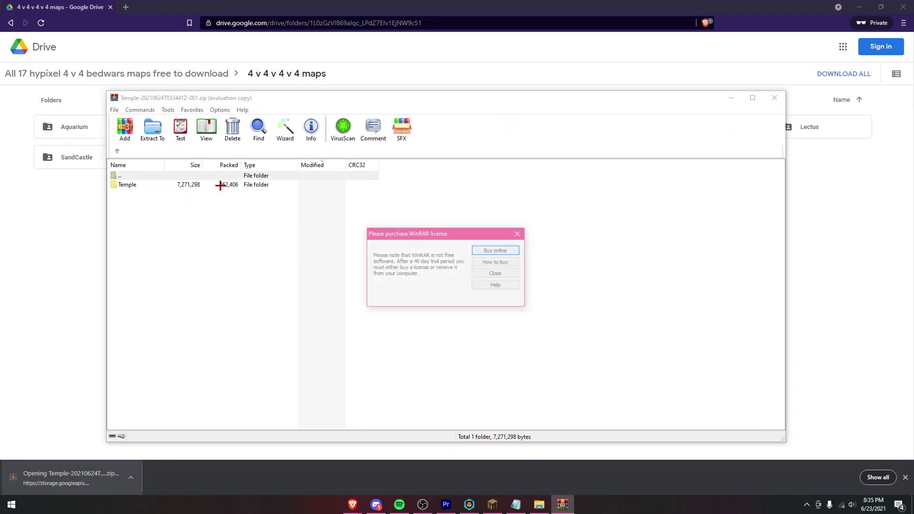
pyautogui.click(521, 232)
pyautogui.moveTo(188, 185); pyautogui.dragTo(416, 300)
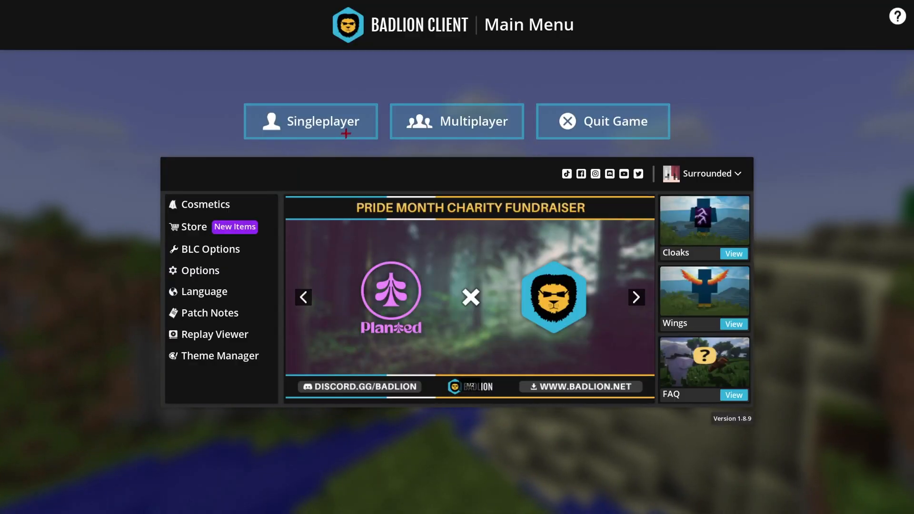
# - Load the Chained world in singleplayer in Badlion Client
pyautogui.click(282, 124)
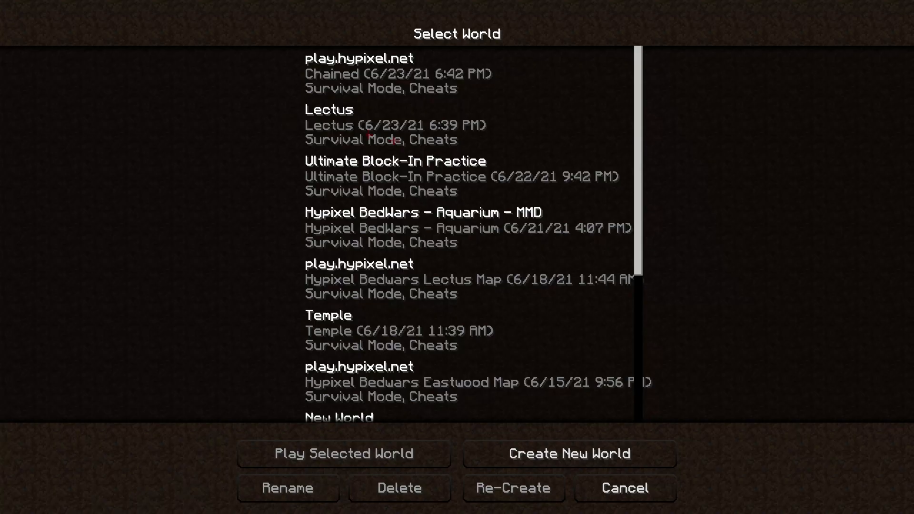
pyautogui.doubleClick(418, 74)
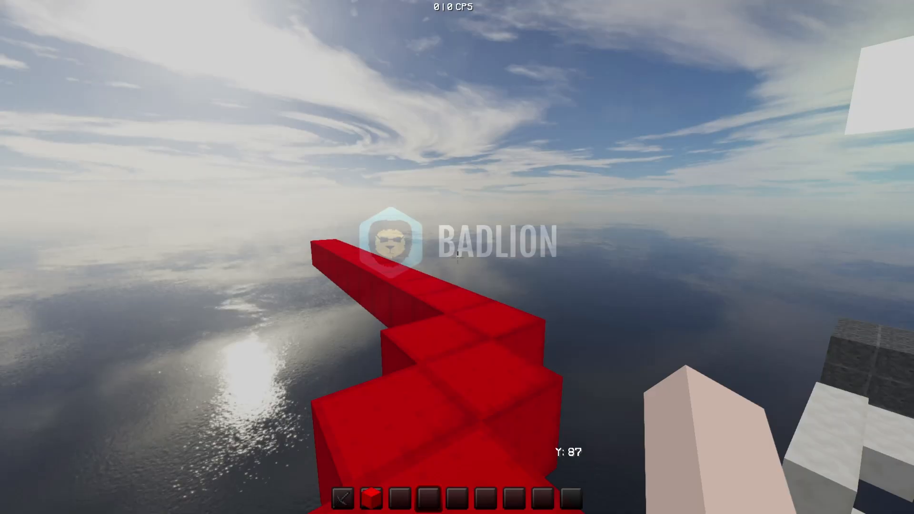
# - Fly around the Chained map to examine the islands and red block bridge, and check the character's equipped leather armour
pyautogui.press('space')
pyautogui.press('F5')
pyautogui.press('F5')
pyautogui.press('F5')
pyautogui.press('space')
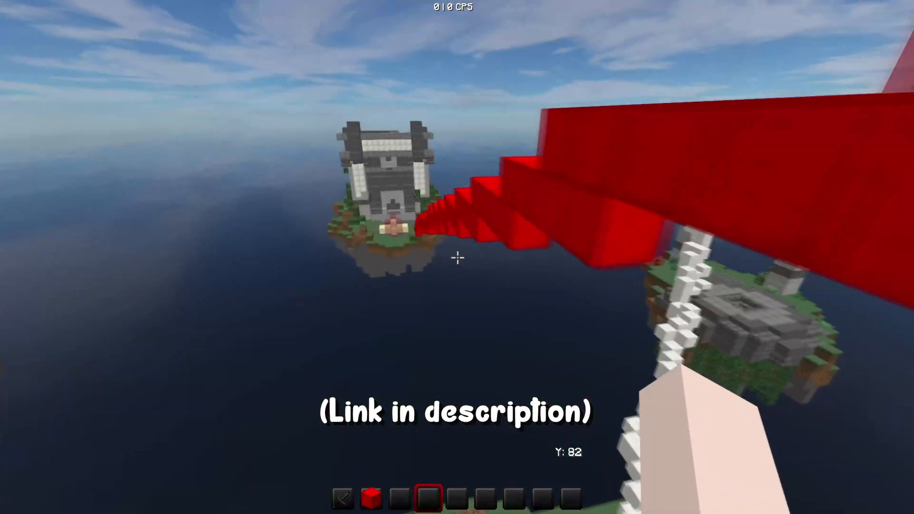
pyautogui.press('1')
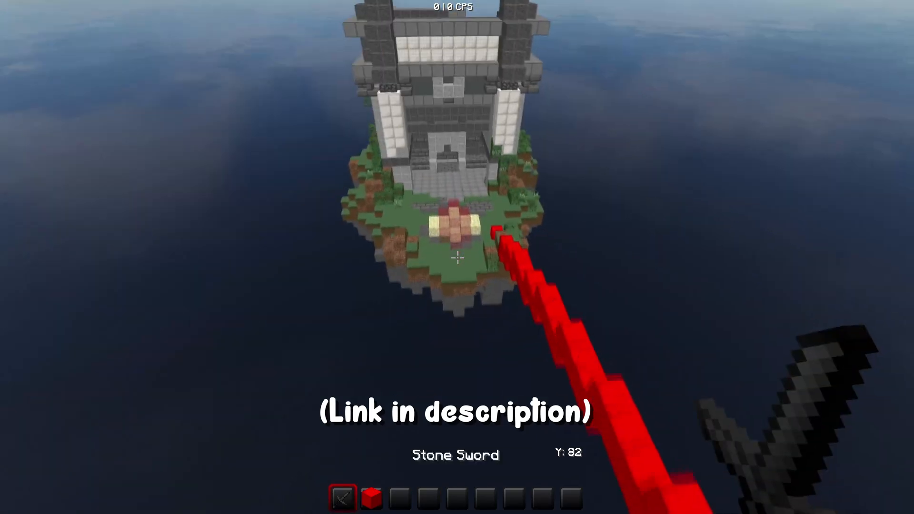
pyautogui.click(457, 258)
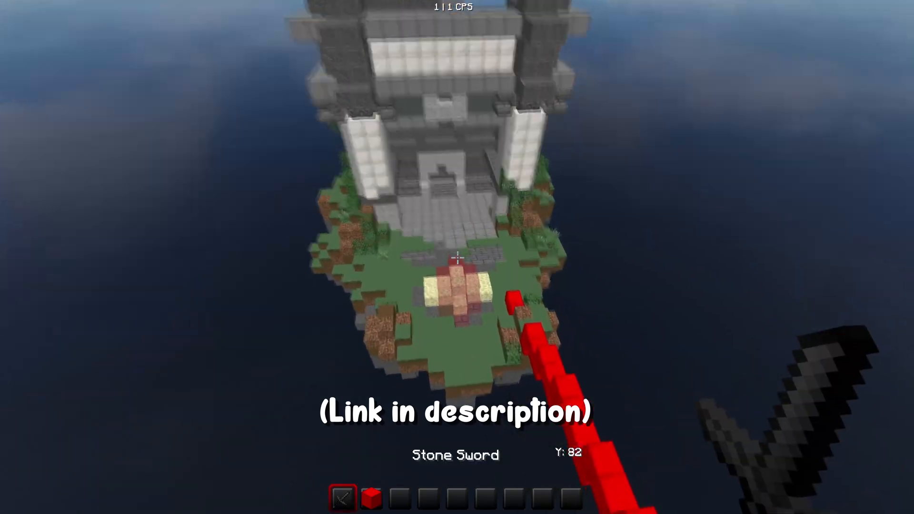
pyautogui.press('4')
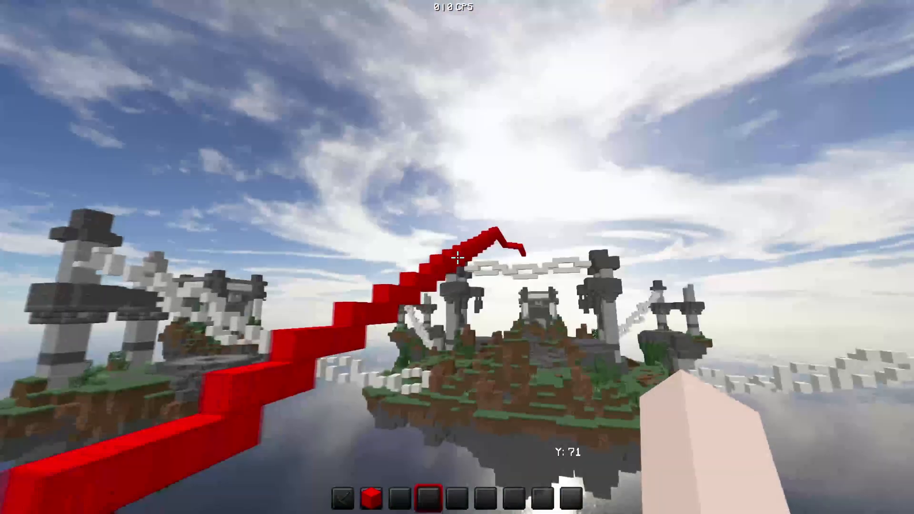
pyautogui.press('e')
pyautogui.press('e')
pyautogui.press('e')
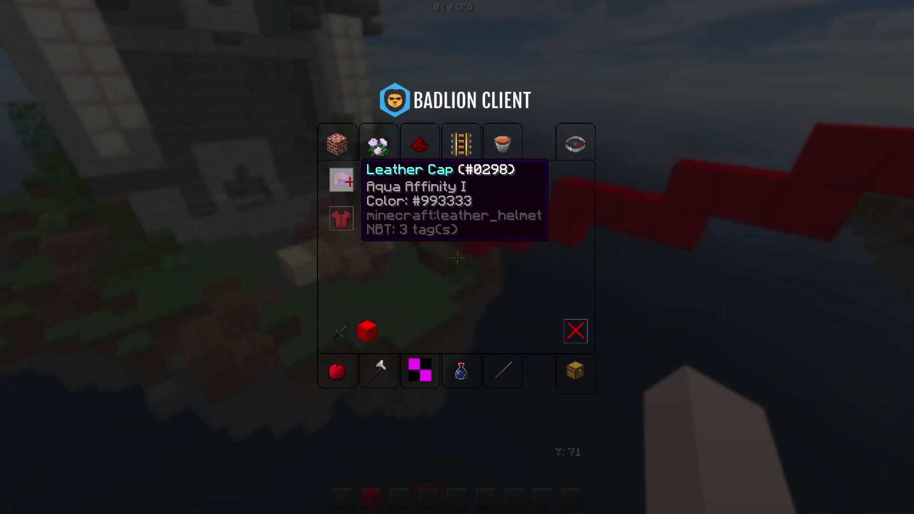
pyautogui.press('e')
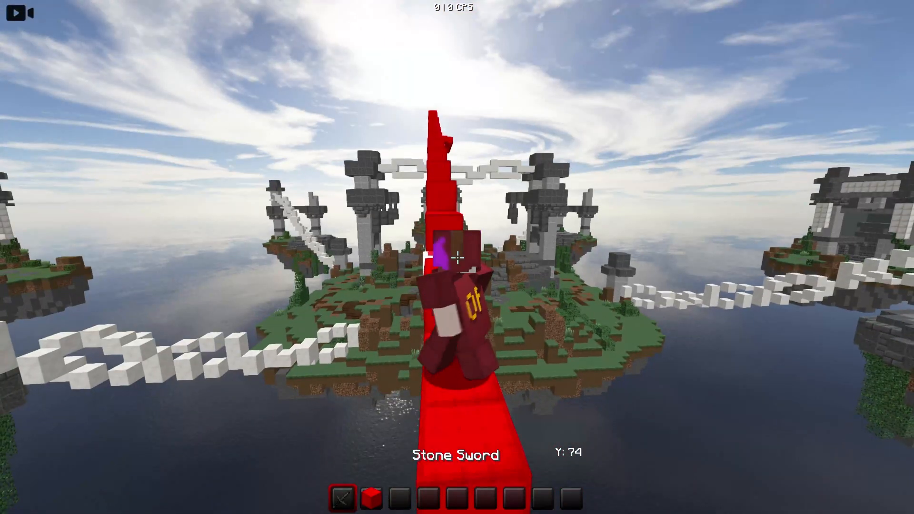
# - Move up the red block bridge in first-person view, jumping and swinging the stone sword while the replay records
pyautogui.press('F5')
pyautogui.press('F5')
pyautogui.press('w')
pyautogui.click(457, 257)
pyautogui.click(457, 257)
pyautogui.press('space')
pyautogui.click(457, 258)
pyautogui.press('space')
pyautogui.click(457, 258)
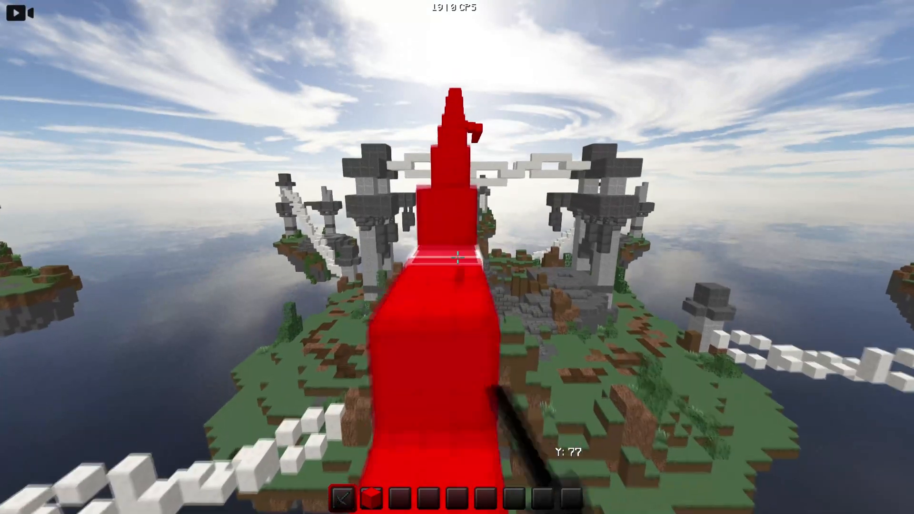
pyautogui.press('w')
pyautogui.click(457, 257)
pyautogui.press('space')
pyautogui.click(457, 257)
pyautogui.press('space')
pyautogui.click(457, 257)
pyautogui.press('space')
pyautogui.click(457, 258)
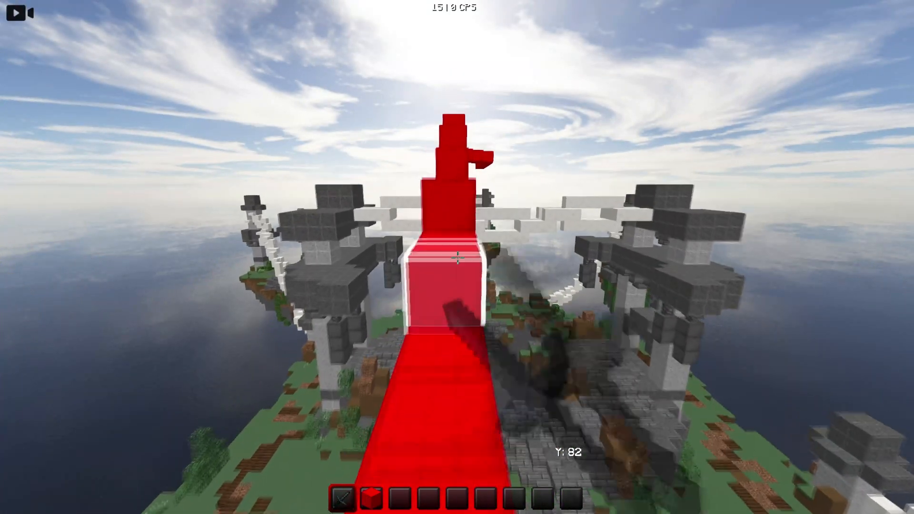
pyautogui.press('w')
pyautogui.click(458, 258)
pyautogui.press('space')
pyautogui.click(457, 258)
pyautogui.press('space')
pyautogui.press('3')
pyautogui.press('w')
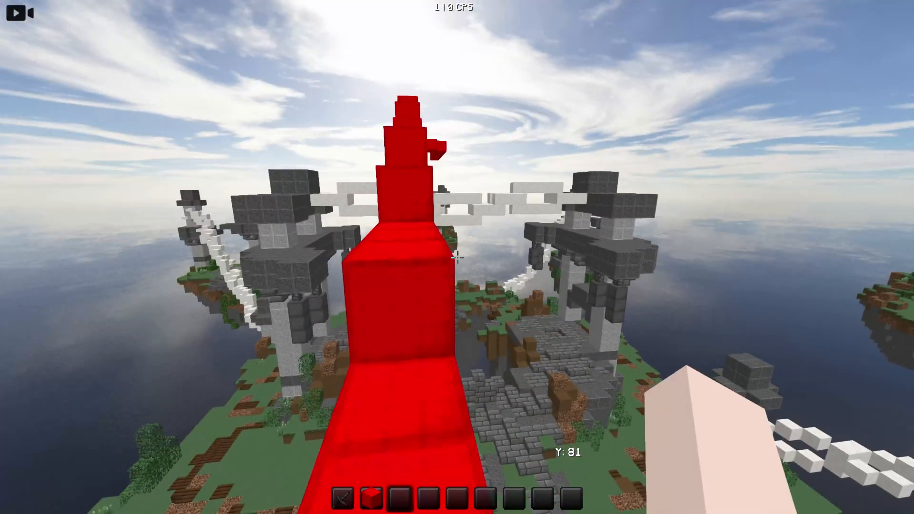
# - Save and quit the world, and load a recording in the Replay Viewer
pyautogui.press('Escape')
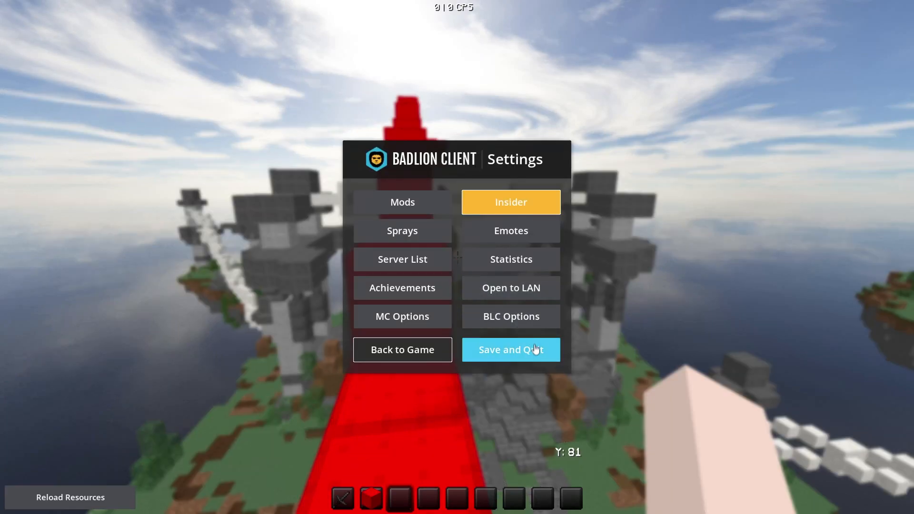
pyautogui.click(506, 354)
pyautogui.click(220, 333)
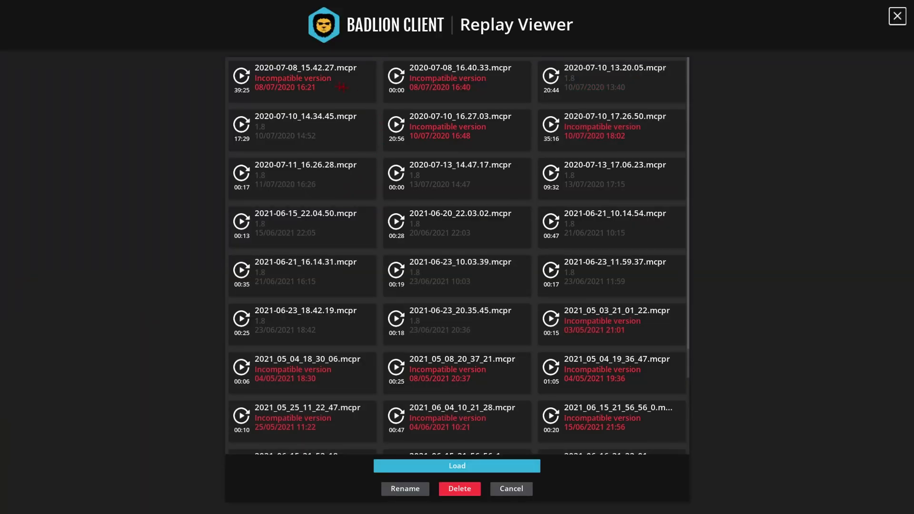
pyautogui.doubleClick(325, 87)
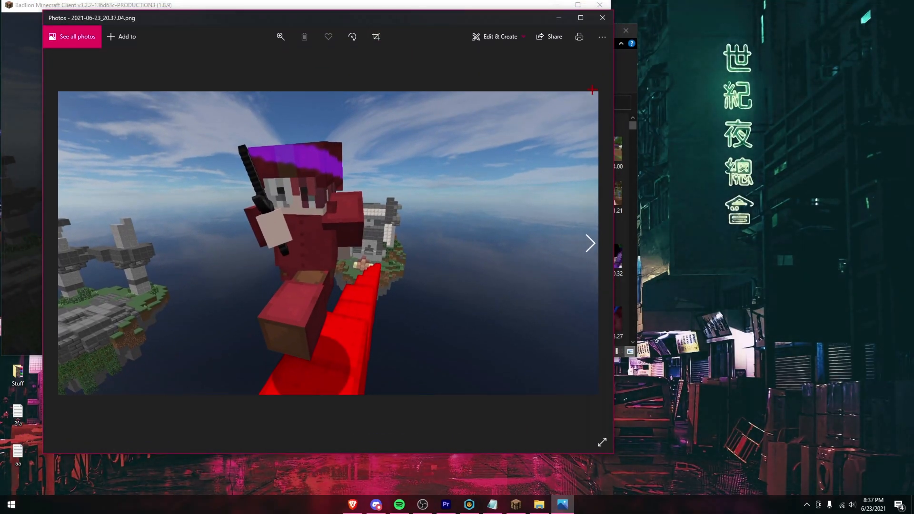
# - Close the screenshot preview and its folder, and open 2021-06-23_18.43.27.png from the Desktop's Thumbnail folder in Photoshop
pyautogui.click(602, 18)
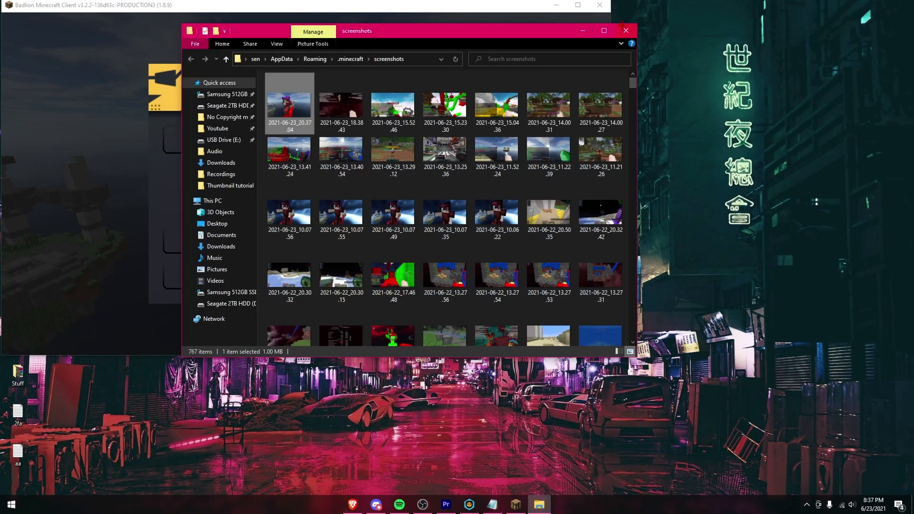
pyautogui.click(620, 32)
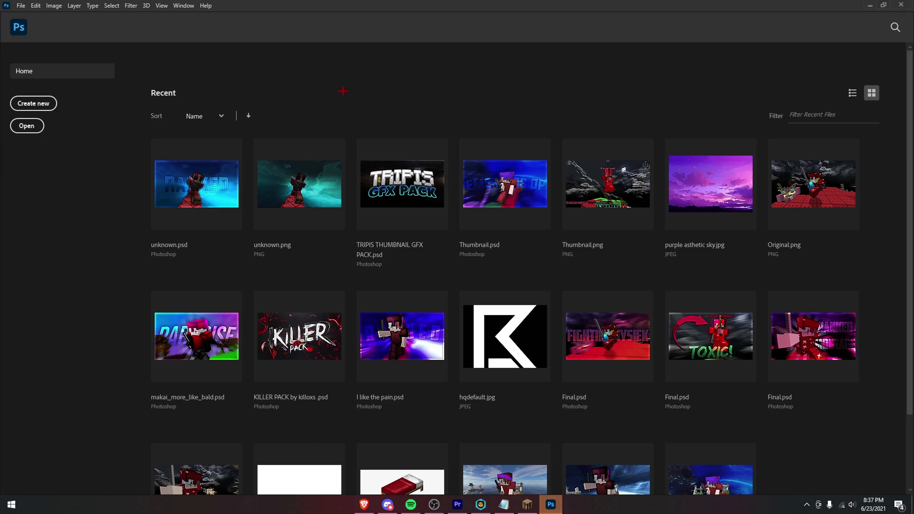
pyautogui.hotkey('ctrl', 'o')
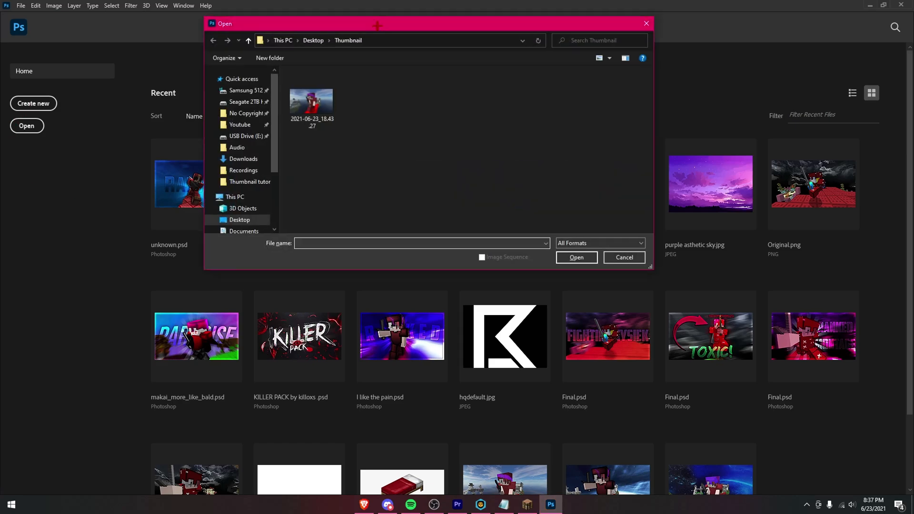
pyautogui.doubleClick(301, 105)
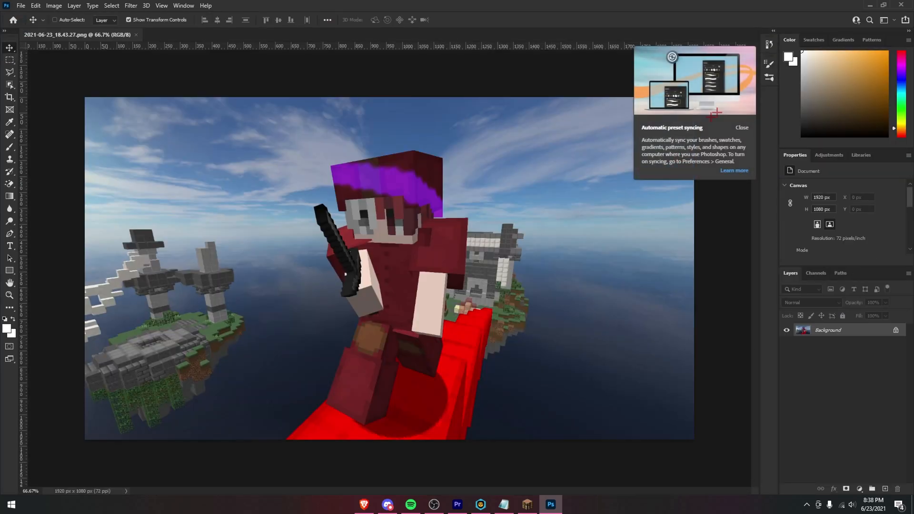
pyautogui.click(743, 128)
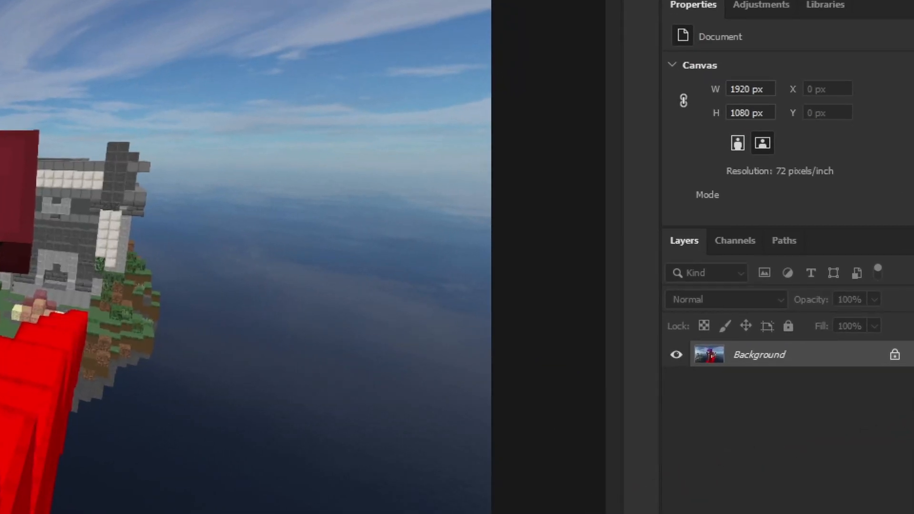
# - Unlock the Background layer and duplicate it, leaving the duplicate selected
pyautogui.click(895, 356)
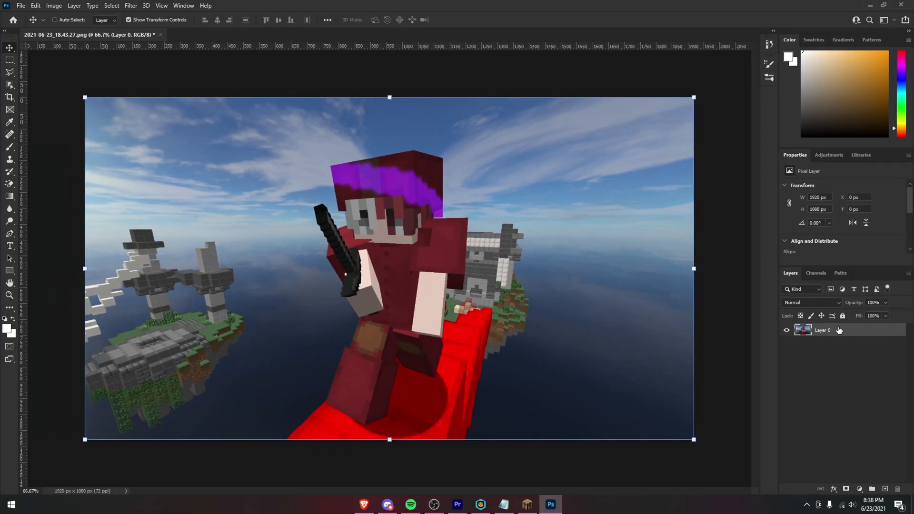
pyautogui.rightClick(839, 330)
pyautogui.click(811, 144)
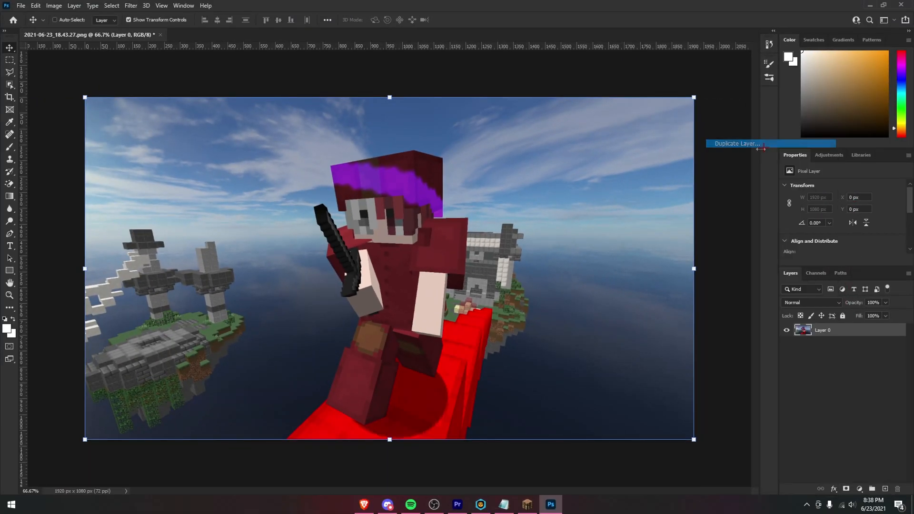
pyautogui.click(536, 142)
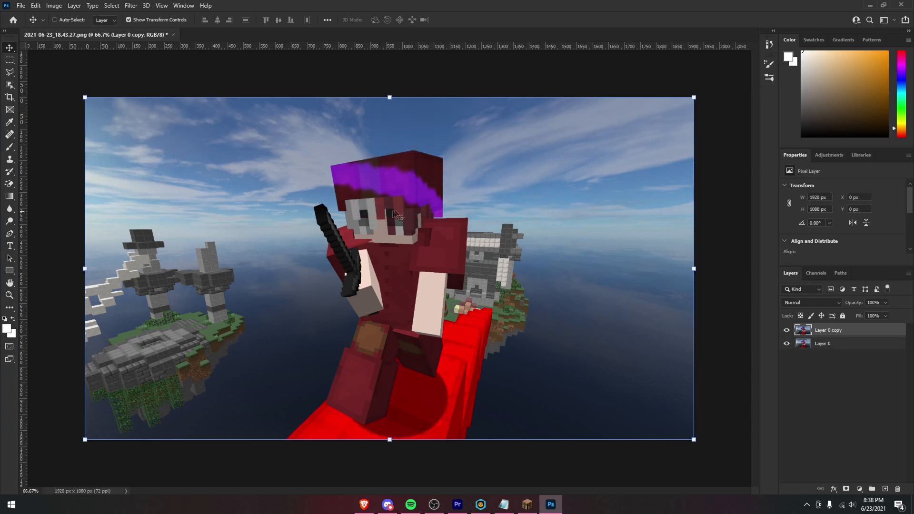
pyautogui.click(825, 345)
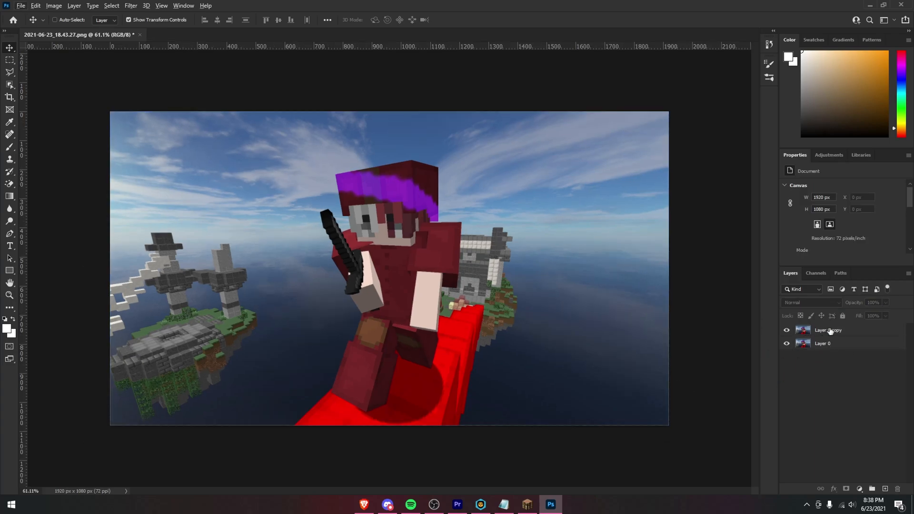
pyautogui.click(829, 331)
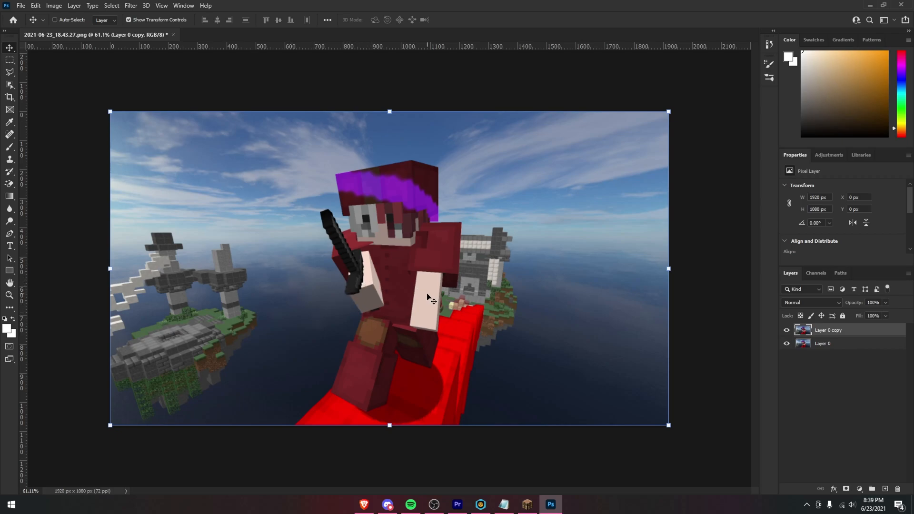
pyautogui.press('p')
pyautogui.scroll(1, 409, 296)
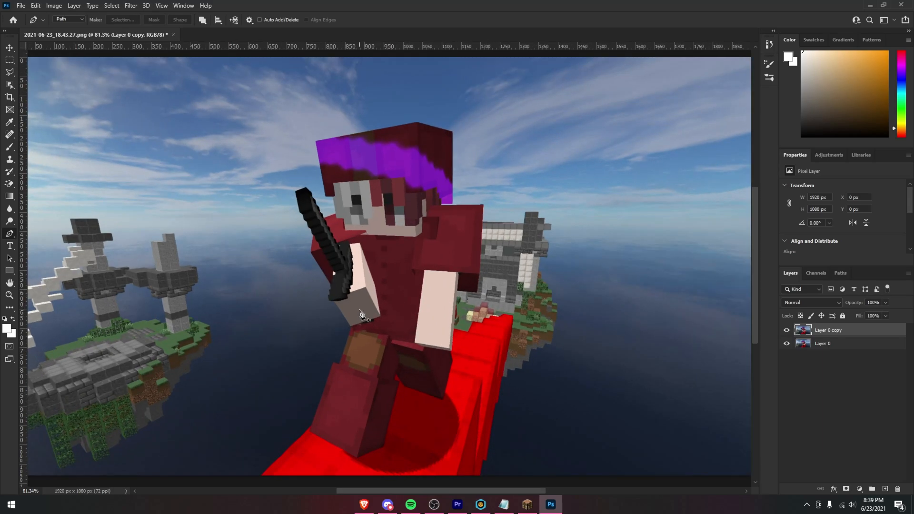
pyautogui.click(357, 457)
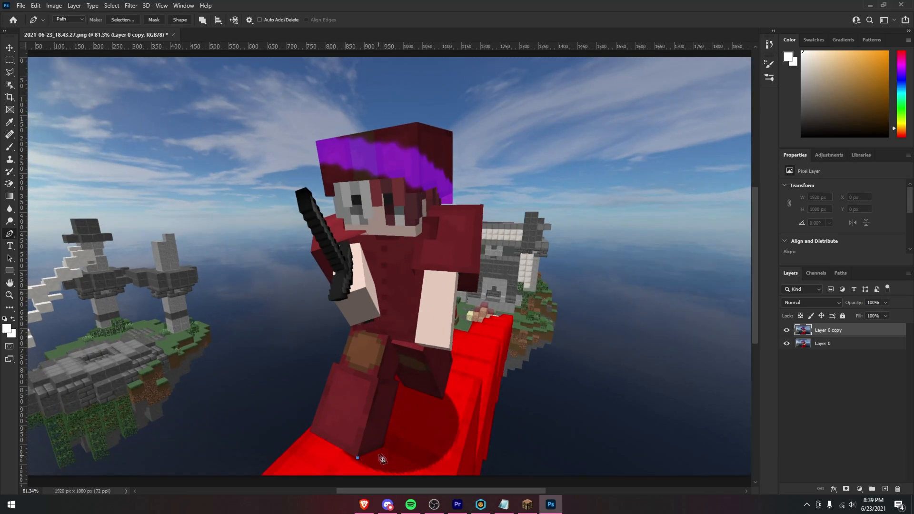
pyautogui.click(399, 383)
pyautogui.hotkey('ctrl', 'z')
pyautogui.hotkey('ctrl', 'z')
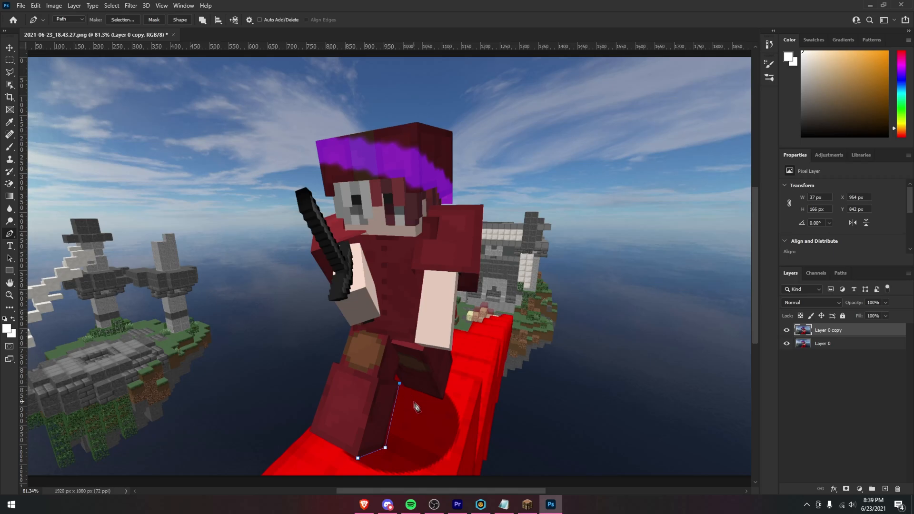
pyautogui.hotkey('ctrl', 'z')
# - Start a Pen path at the front foot's lower corner and trace up the front leg and around the back leg's lower edge
pyautogui.press('space')
pyautogui.moveTo(400, 383); pyautogui.dragTo(336, 333)
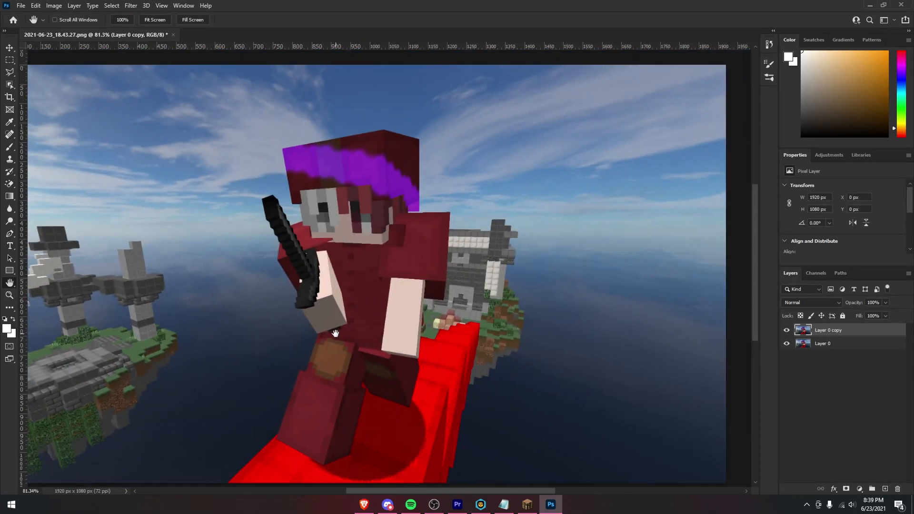
pyautogui.scroll(-4, 337, 328)
pyautogui.scroll(4, 337, 327)
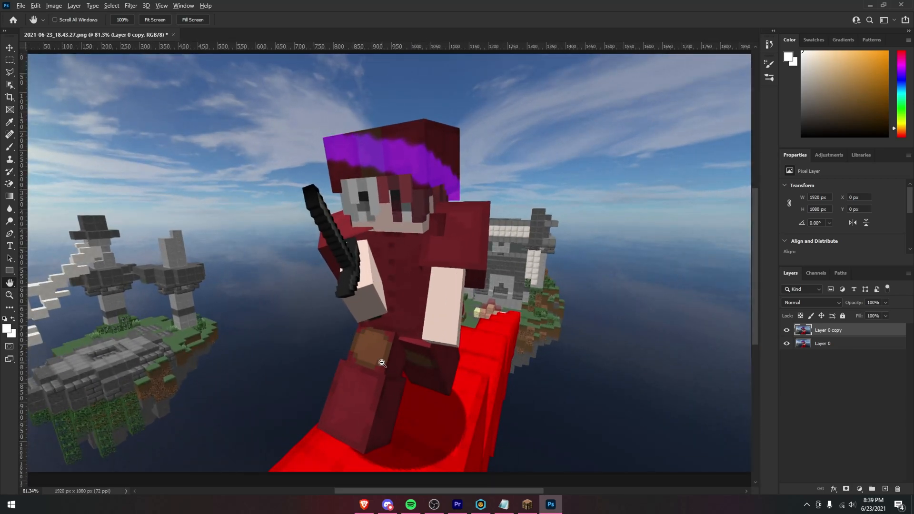
pyautogui.scroll(5, 381, 363)
pyautogui.press('h')
pyautogui.moveTo(380, 372); pyautogui.dragTo(380, 422)
pyautogui.press('p')
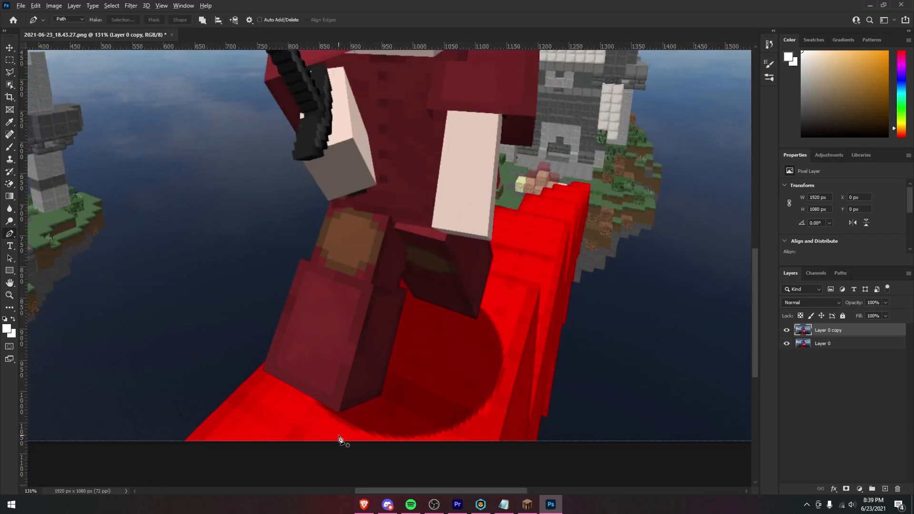
pyautogui.scroll(3, 342, 436)
pyautogui.click(340, 406)
pyautogui.click(396, 383)
pyautogui.click(420, 238)
pyautogui.click(422, 228)
pyautogui.click(523, 280)
pyautogui.click(545, 196)
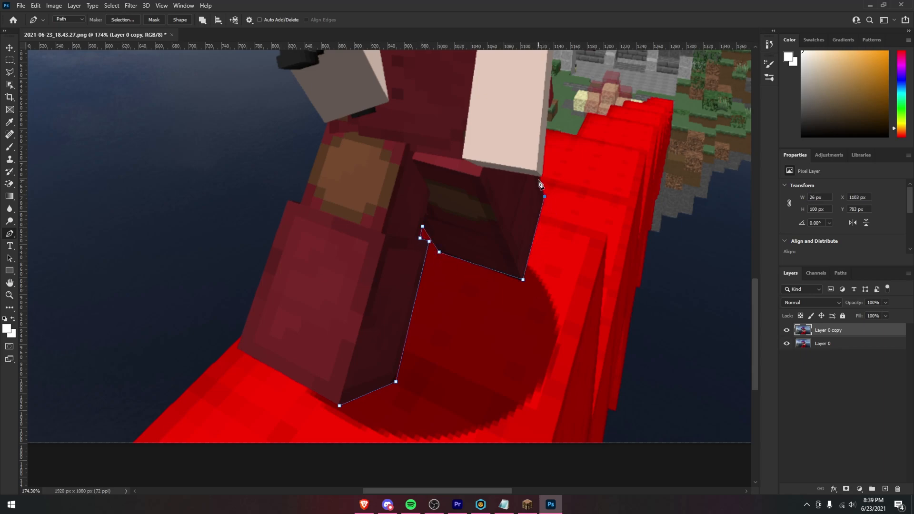
# - Continue the Pen path around the rest of the character and sword, closing it at the starting point on the front foot
pyautogui.click(541, 176)
pyautogui.click(541, 177)
pyautogui.click(511, 404)
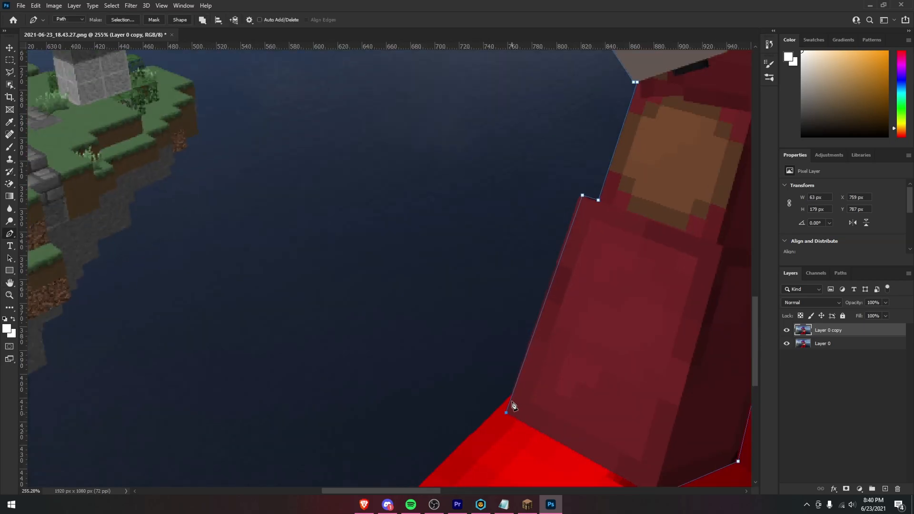
pyautogui.scroll(-2, 511, 404)
pyautogui.moveTo(537, 382); pyautogui.dragTo(357, 300)
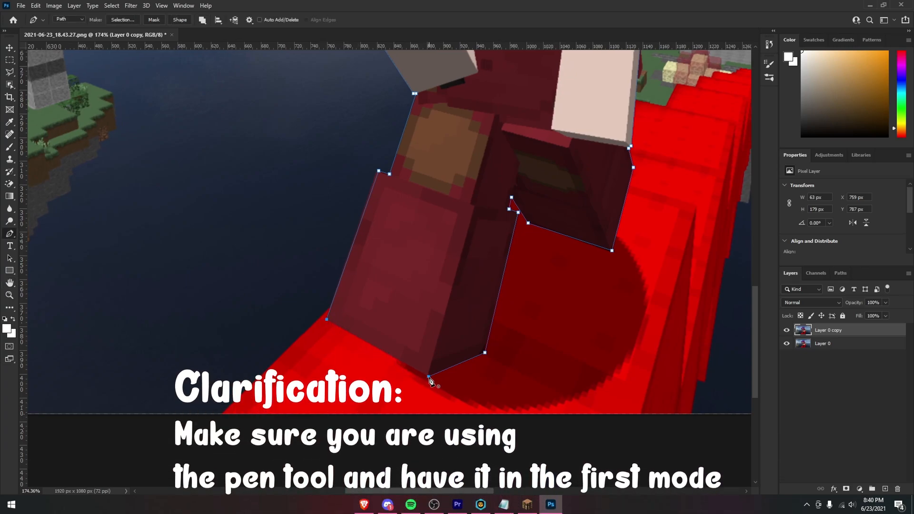
pyautogui.click(429, 378)
pyautogui.hotkey('ctrl', '0')
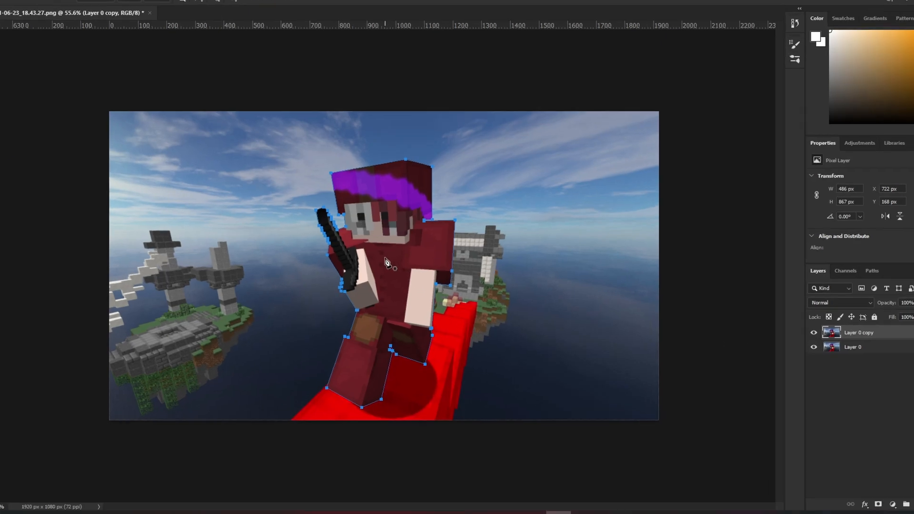
# - Create a vector mask from the character path on Layer 0 copy and hide Layer 0 to show only the cutout
pyautogui.rightClick(394, 261)
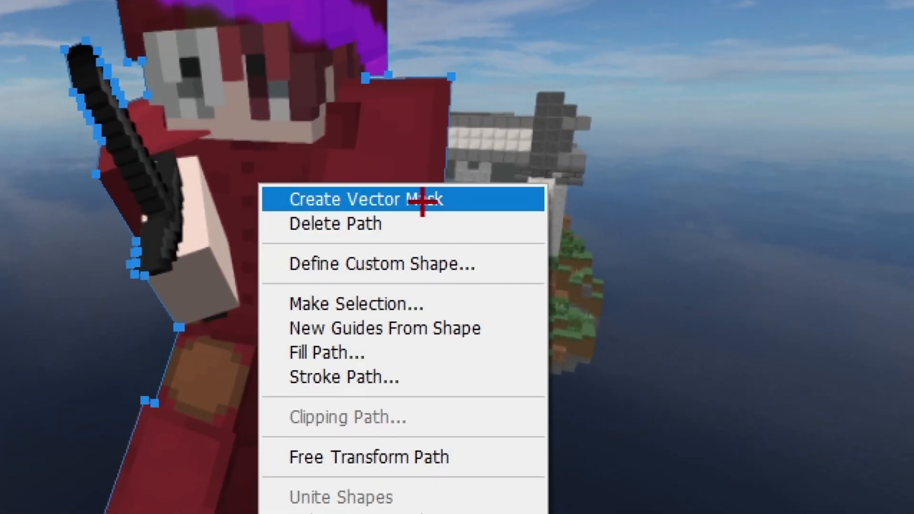
pyautogui.click(414, 201)
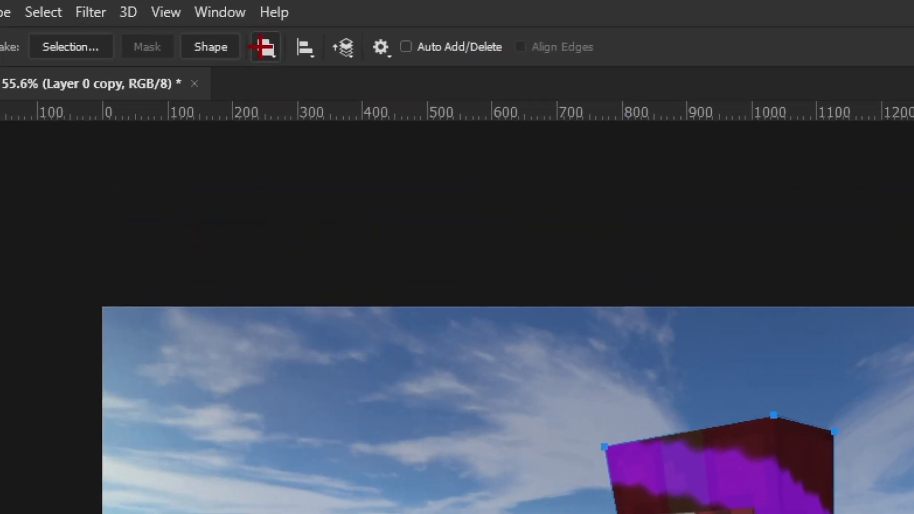
pyautogui.click(204, 21)
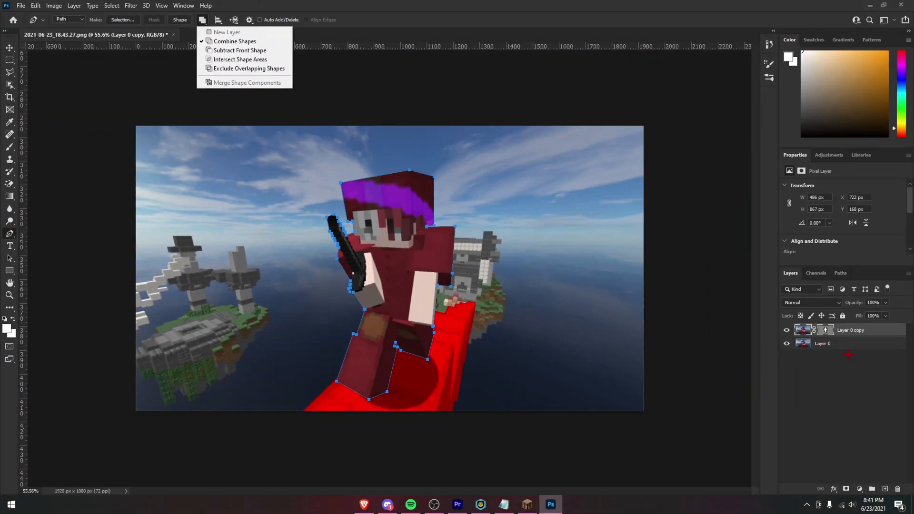
pyautogui.click(849, 354)
pyautogui.scroll(3, 421, 281)
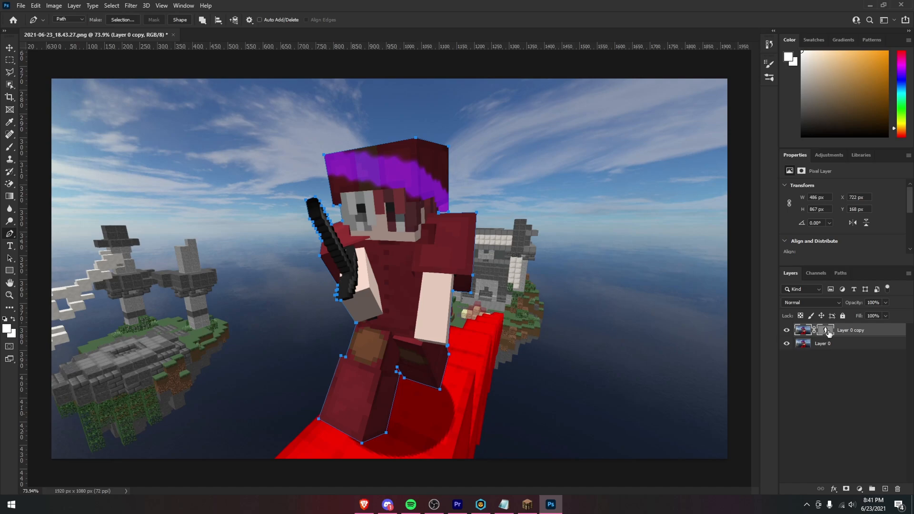
pyautogui.click(788, 344)
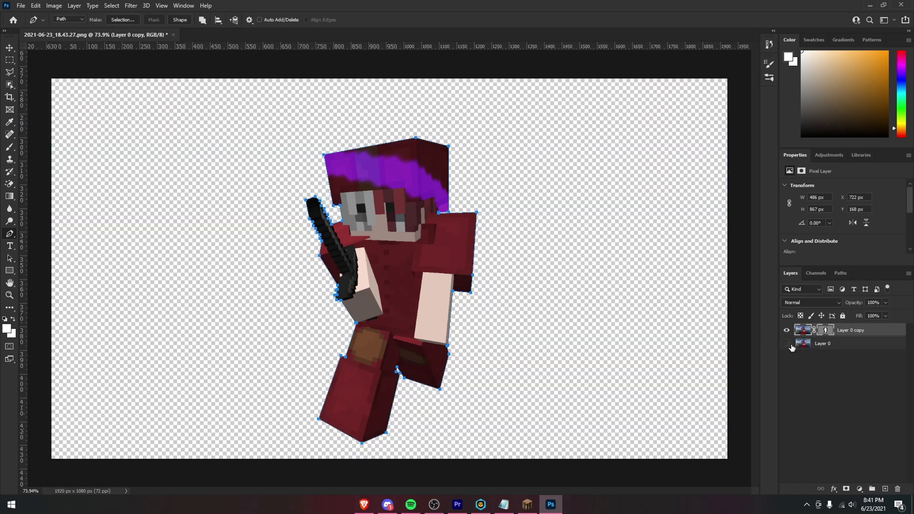
pyautogui.click(9, 48)
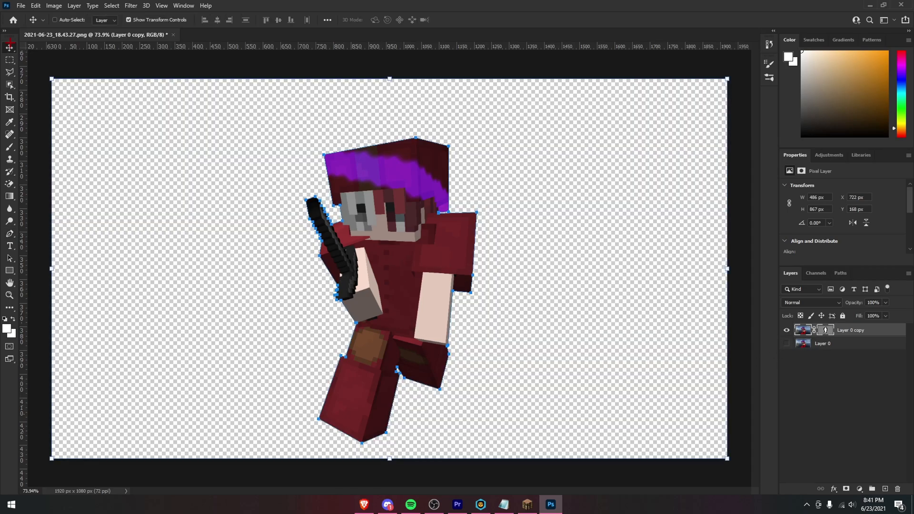
# - Switch to the browser, download TRIPIS THUMBNAIL GFX PACK (1) from MediaFire to Downloads, and open it in Photoshop
pyautogui.hotkey('alt', 'Tab')
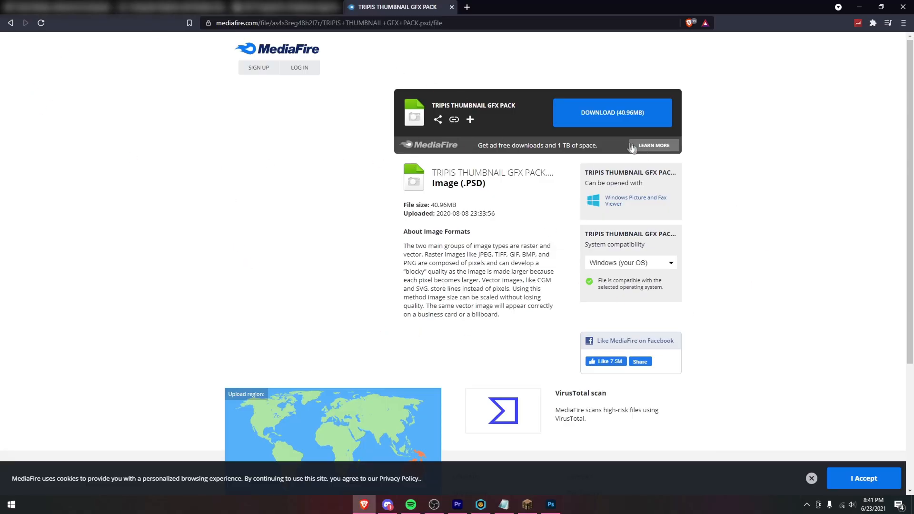
pyautogui.click(584, 128)
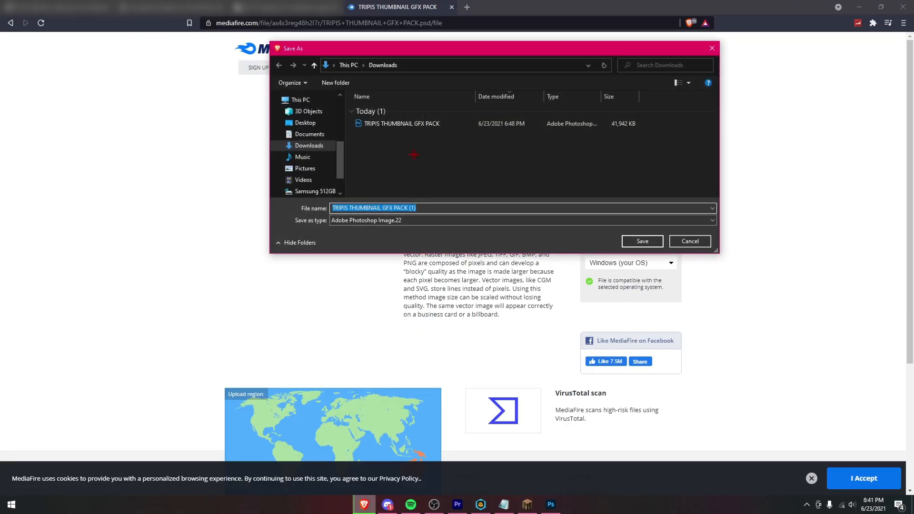
pyautogui.click(643, 241)
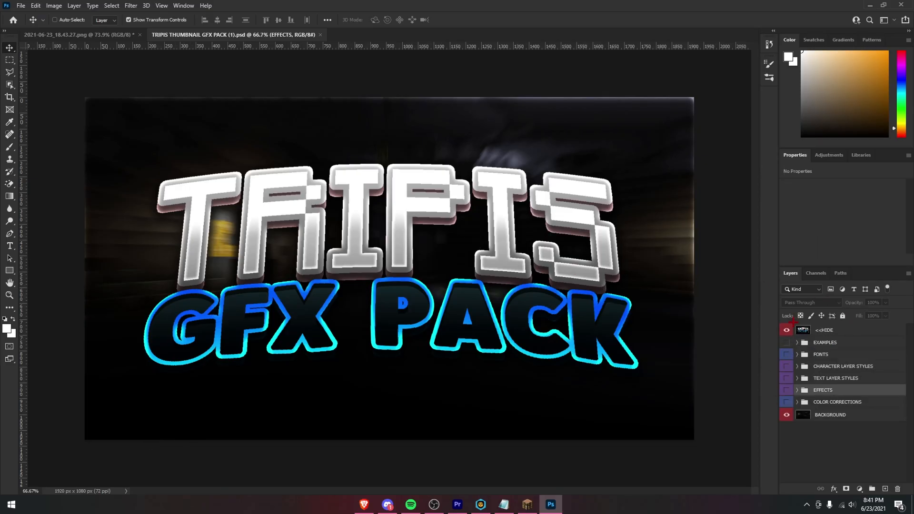
# - Hide the <<HIDE layer in the GFX pack, then show and expand the EFFECTS group
pyautogui.click(787, 330)
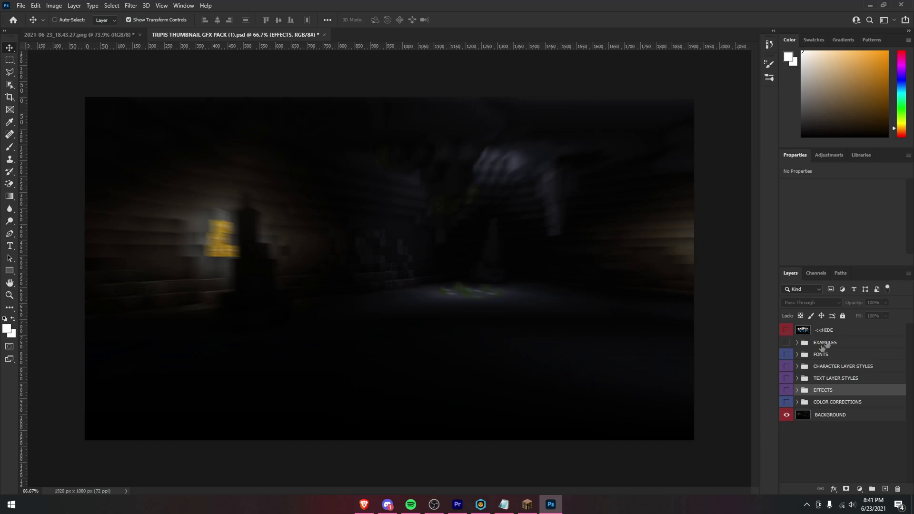
pyautogui.click(787, 390)
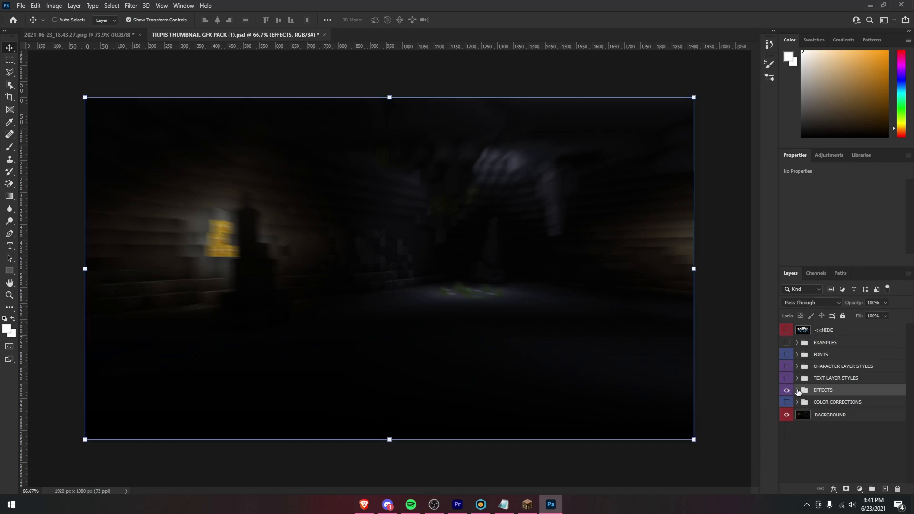
pyautogui.click(798, 390)
# - Preview the SUNBURST 1 and SUNBURST 2 effects, hide both, and show SUNBURST 3
pyautogui.scroll(-1, 842, 386)
pyautogui.click(790, 377)
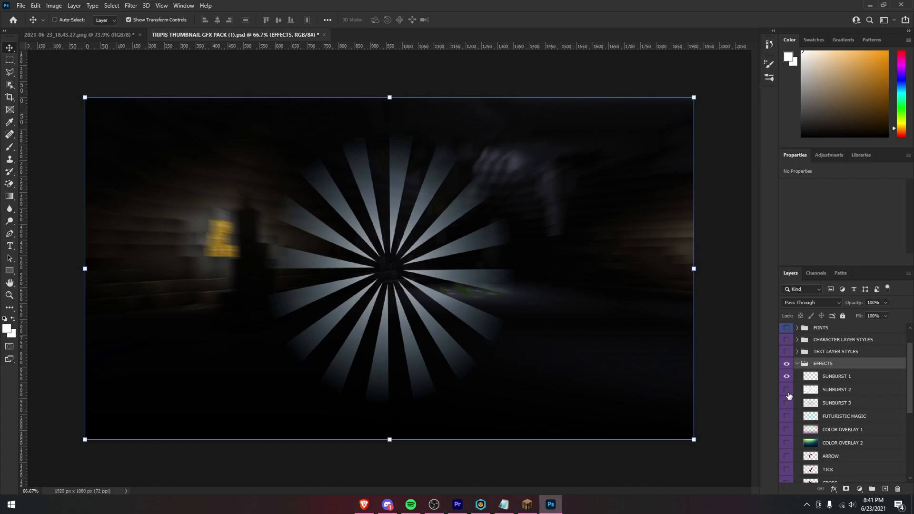
pyautogui.click(787, 389)
pyautogui.click(788, 377)
pyautogui.click(787, 389)
pyautogui.click(787, 404)
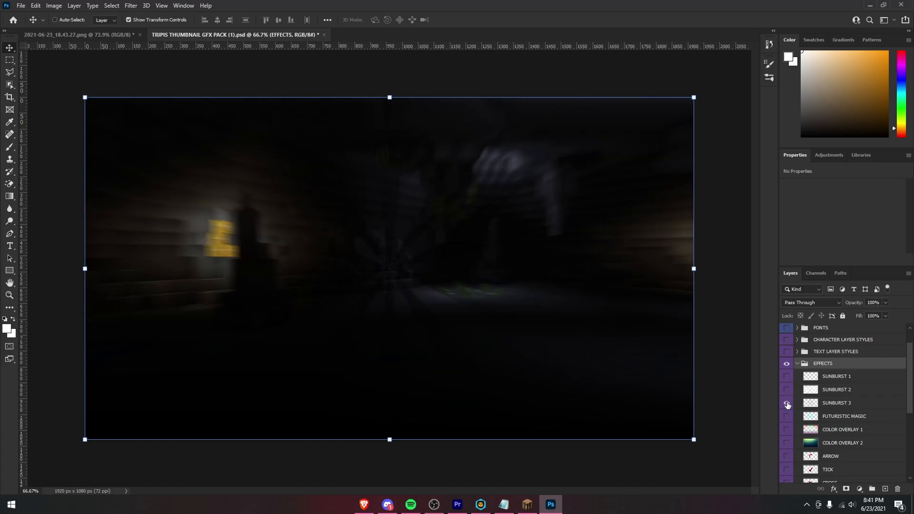
# - Copy the SUNBURST 3 layer into the character screenshot document and place it between Layer 0 copy and Layer 0
pyautogui.click(829, 405)
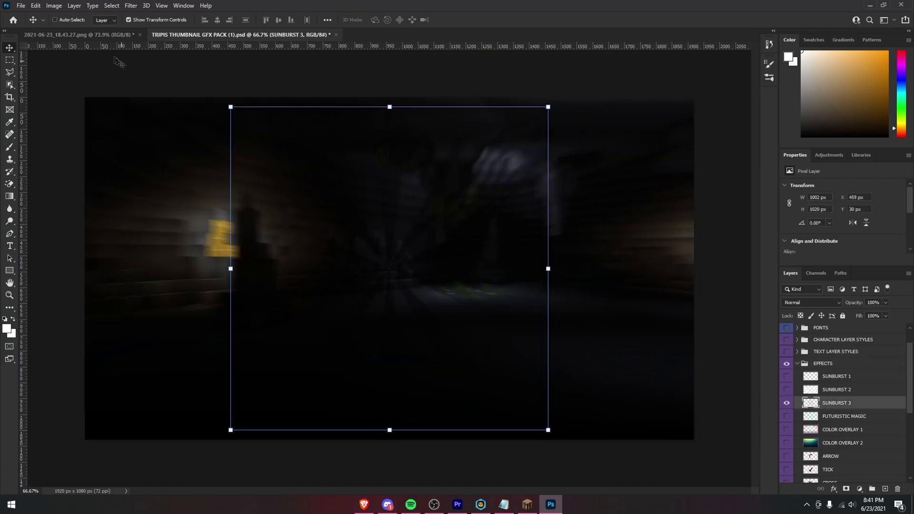
pyautogui.moveTo(838, 418); pyautogui.dragTo(666, 374)
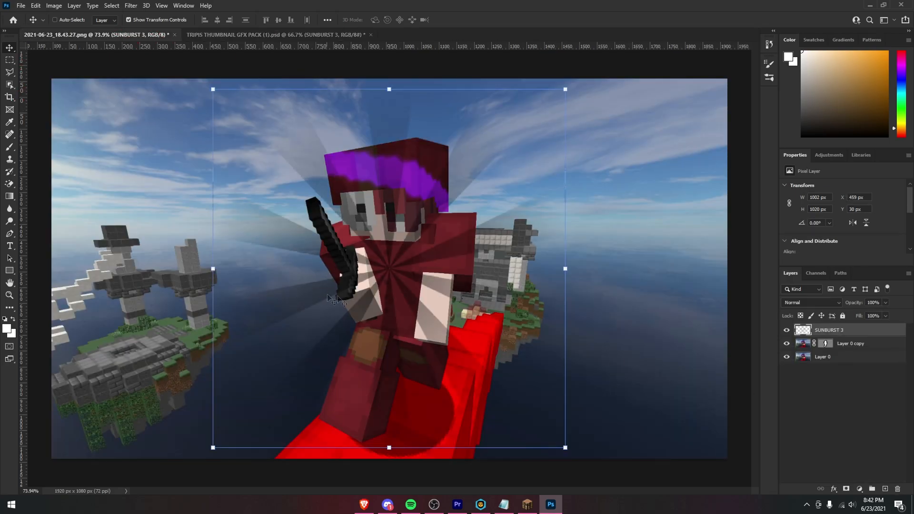
pyautogui.moveTo(851, 335); pyautogui.dragTo(849, 350)
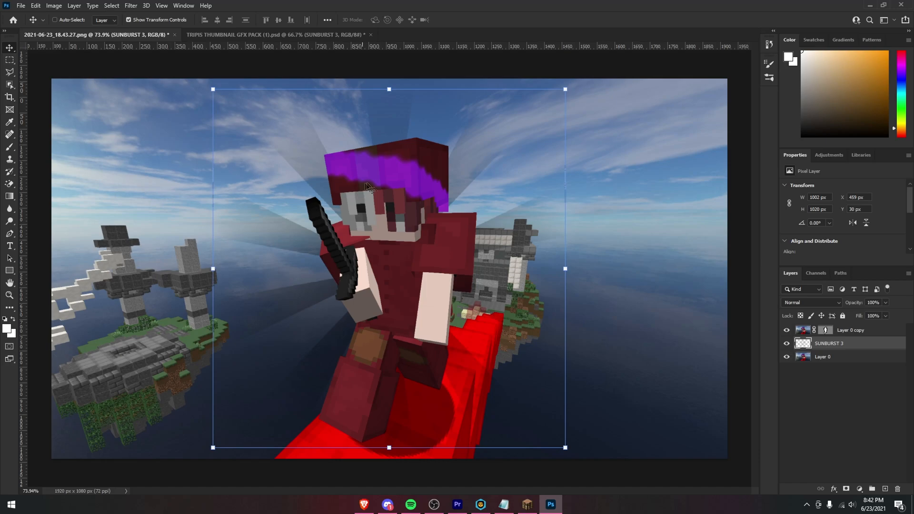
pyautogui.scroll(-3, 710, 316)
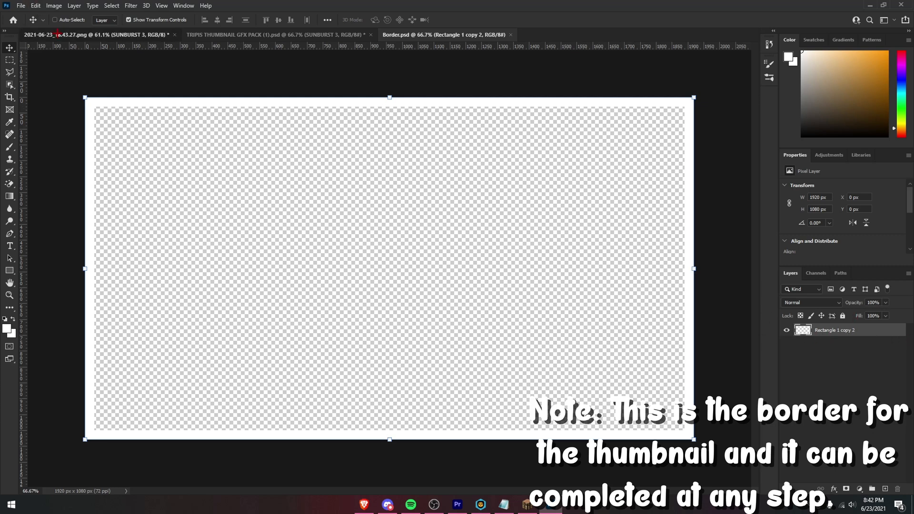
# - Bring the white border from Border.psd into the screenshot document and move its layer above Layer 0 copy
pyautogui.click(96, 35)
pyautogui.hotkey('ctrl', 'v')
pyautogui.click(843, 418)
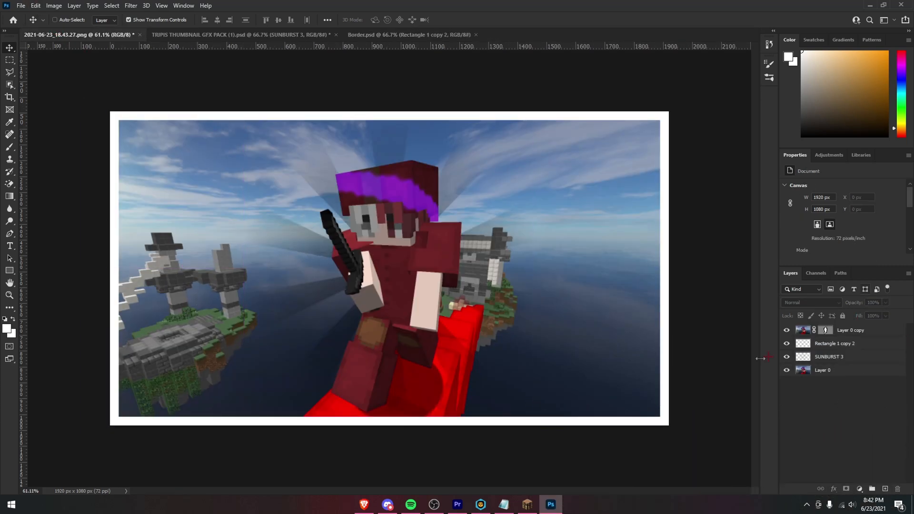
pyautogui.moveTo(846, 350)
pyautogui.mouseDown()
pyautogui.moveTo(854, 328)
pyautogui.moveTo(842, 336)
pyautogui.mouseUp()
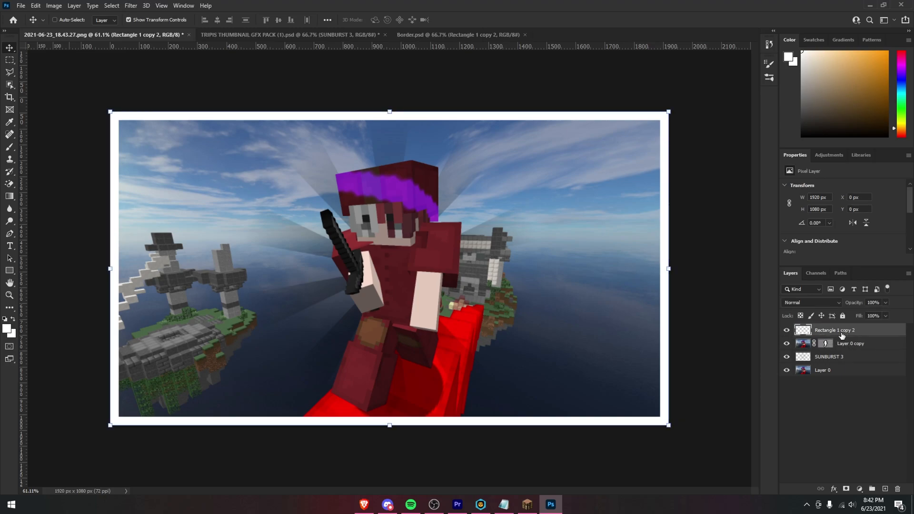
# - Set the border layer's blend mode to Overlay and add a Drop Shadow layer style to it
pyautogui.click(811, 303)
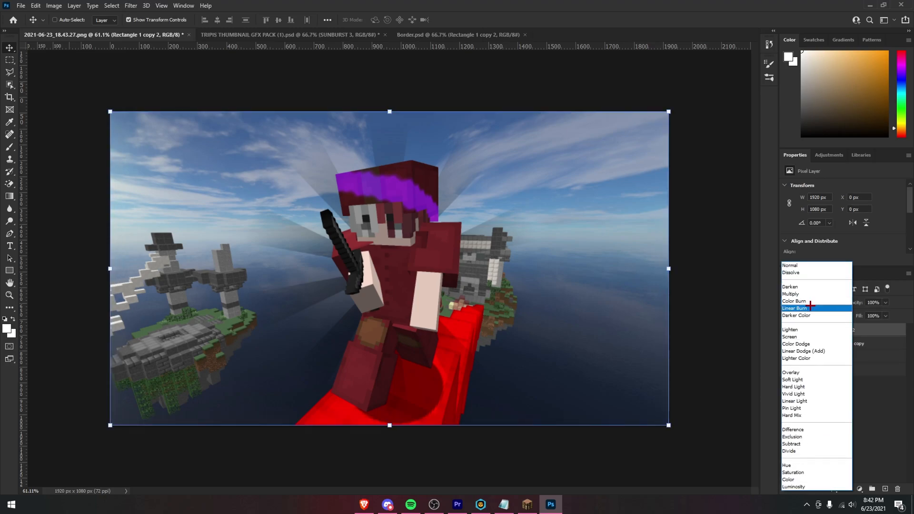
pyautogui.click(792, 372)
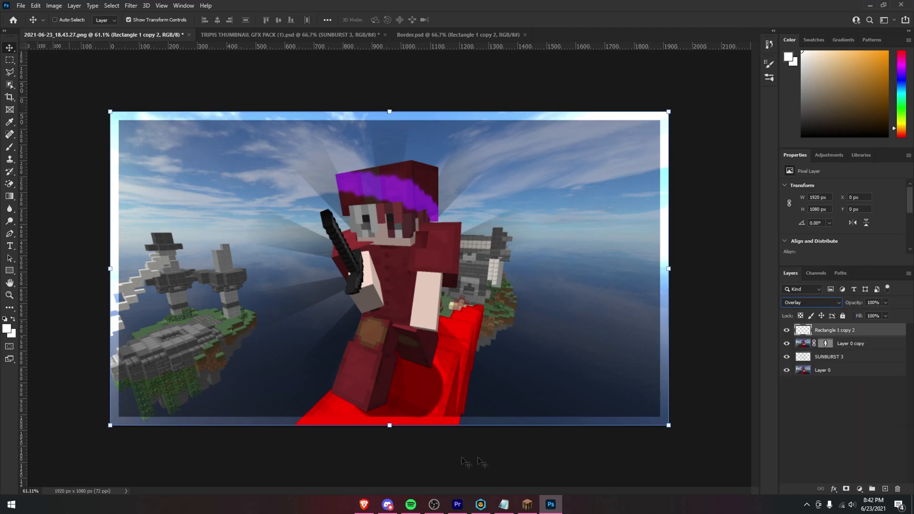
pyautogui.rightClick(847, 332)
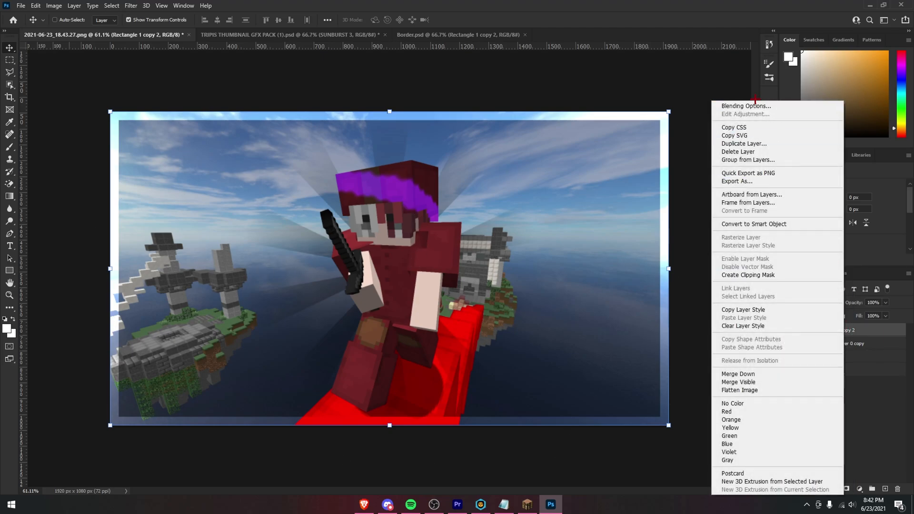
pyautogui.click(752, 106)
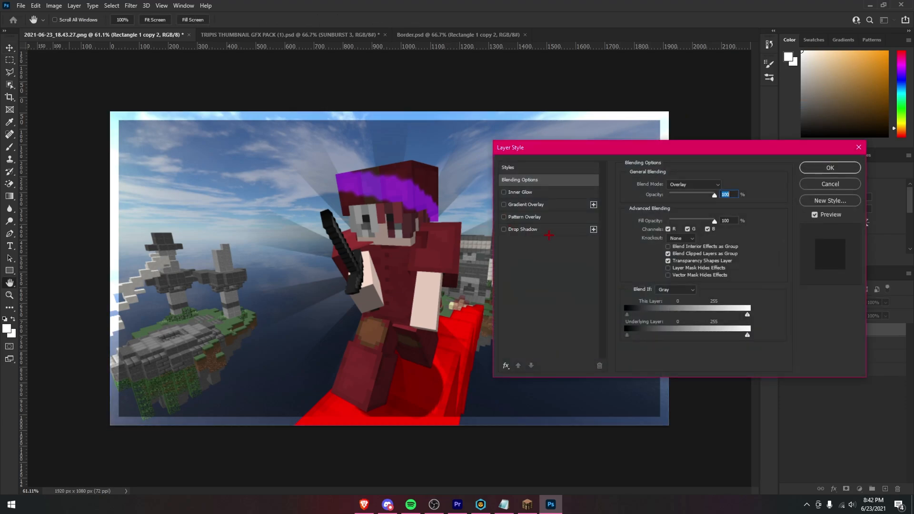
pyautogui.click(504, 230)
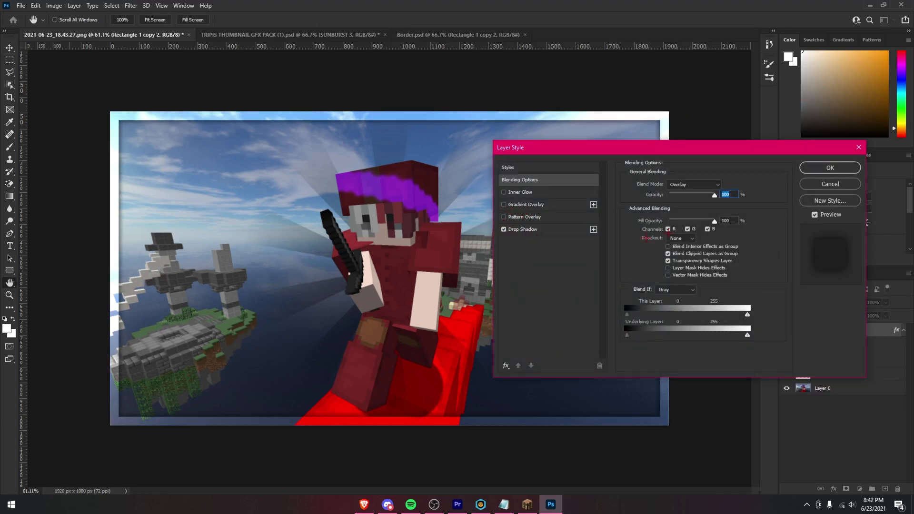
pyautogui.click(830, 167)
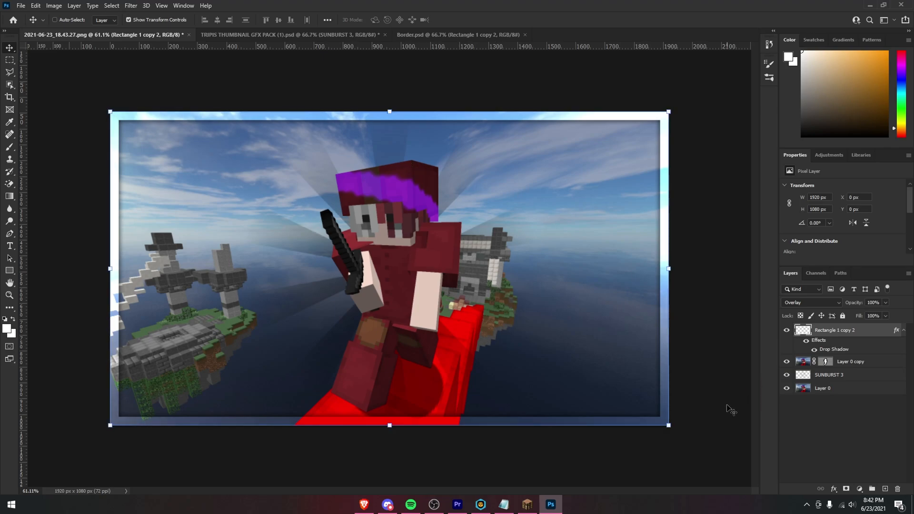
# - Hide the white border layer and add a Gradient fill layer directly above Layer 0
pyautogui.click(786, 331)
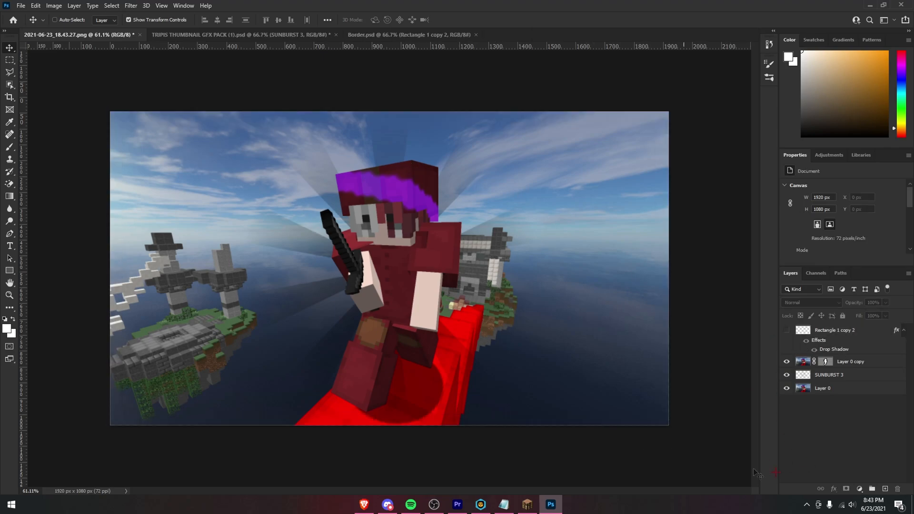
pyautogui.click(846, 392)
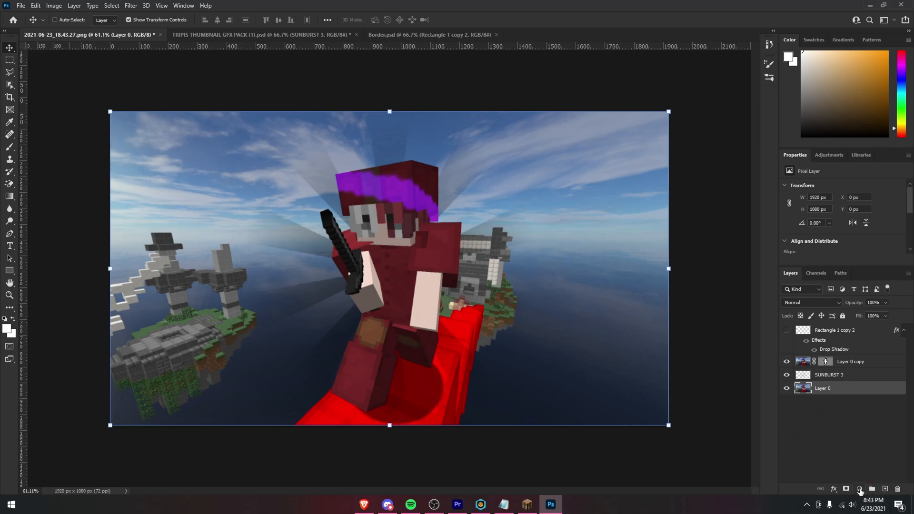
pyautogui.click(860, 490)
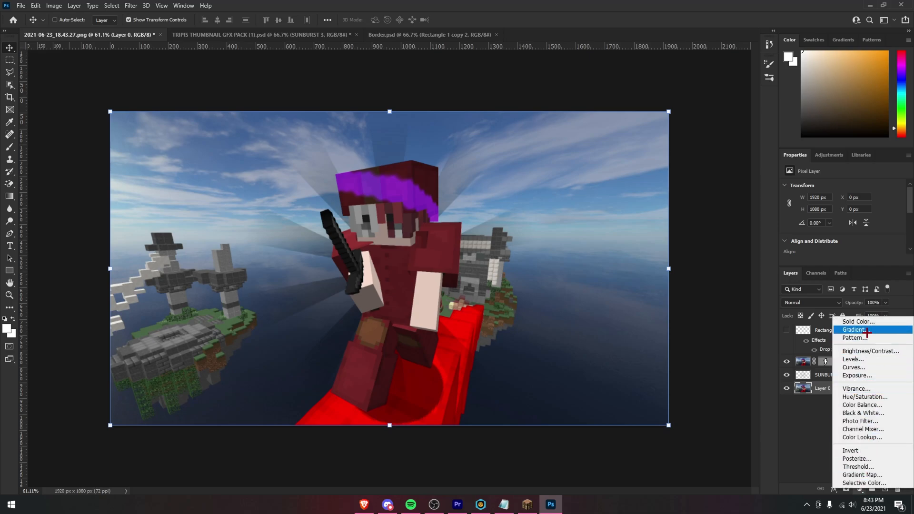
pyautogui.click(858, 333)
pyautogui.moveTo(453, 96); pyautogui.dragTo(420, 81)
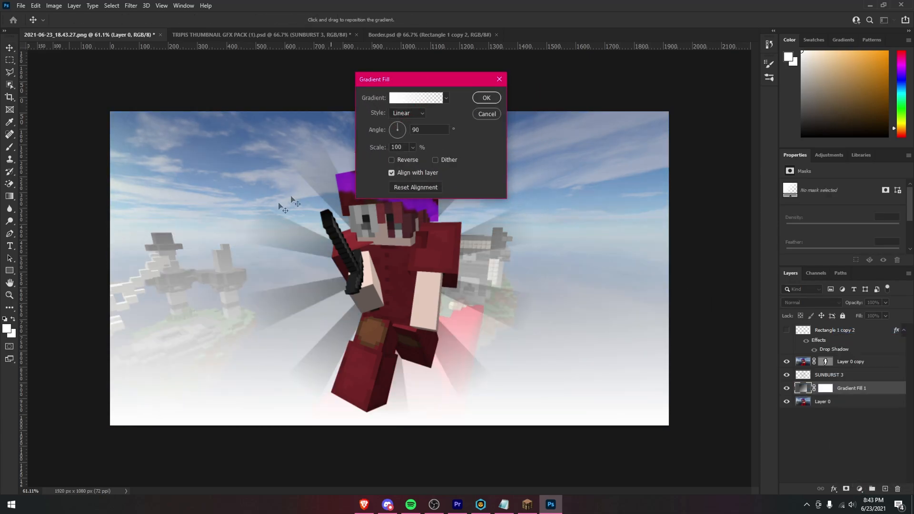
# - Set the fill to a magenta-to-violet preset from the Purples gradients, keeping the linear style at 90°, and accept it
pyautogui.click(414, 99)
pyautogui.click(461, 99)
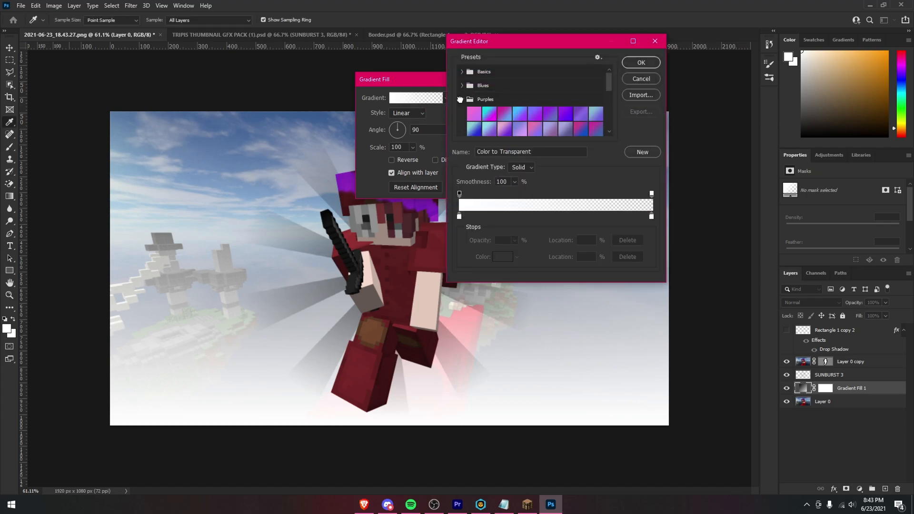
pyautogui.moveTo(530, 42); pyautogui.dragTo(530, 81)
pyautogui.scroll(-1, 494, 146)
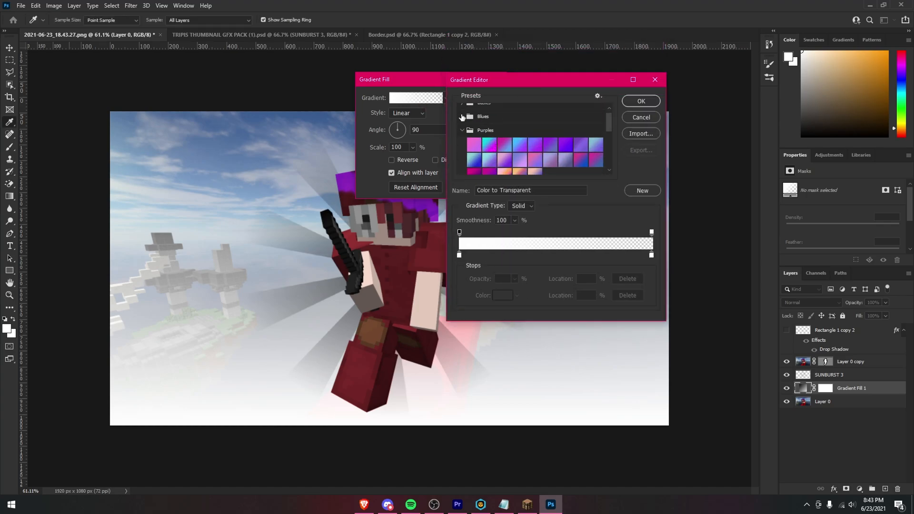
pyautogui.scroll(-2, 482, 150)
pyautogui.click(487, 159)
pyautogui.click(641, 101)
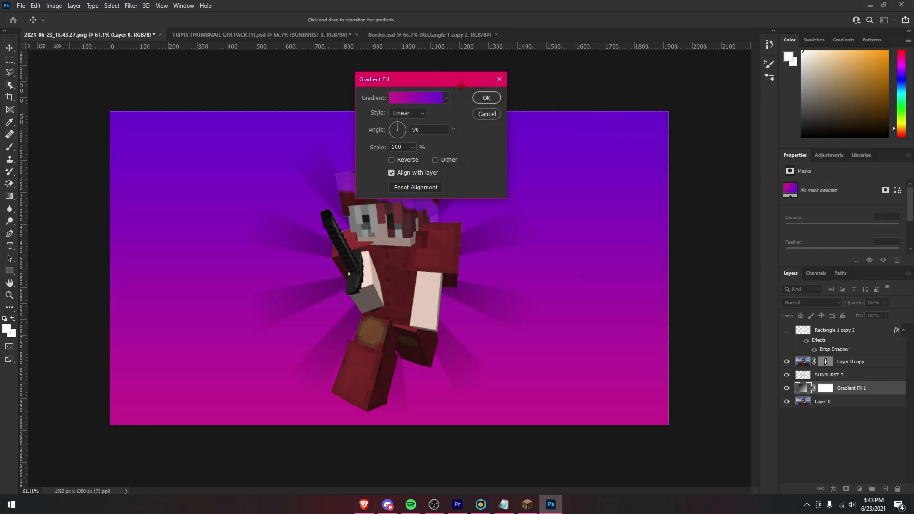
pyautogui.moveTo(462, 86); pyautogui.dragTo(570, 99)
pyautogui.click(605, 116)
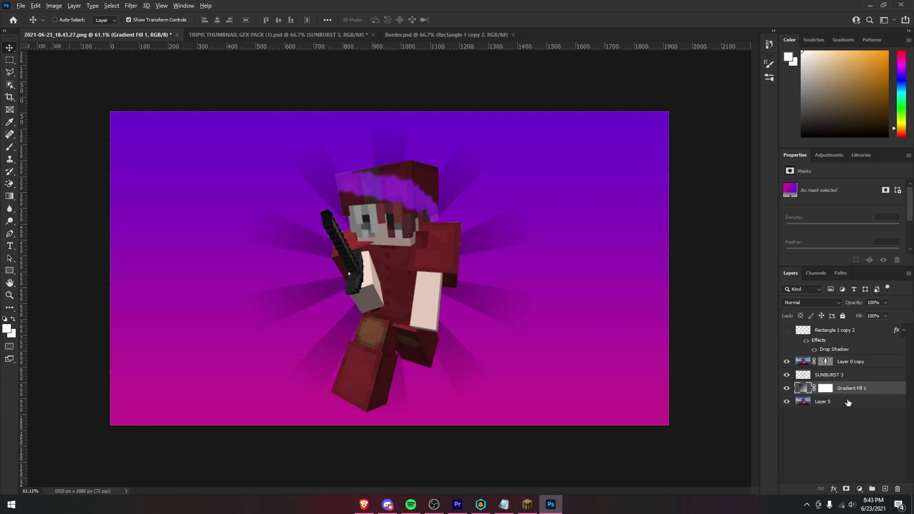
# - Clip the gradient fill layer to Layer 0 and set its blend mode to Overlay
pyautogui.hotkey('ctrl', 'alt', 'g')
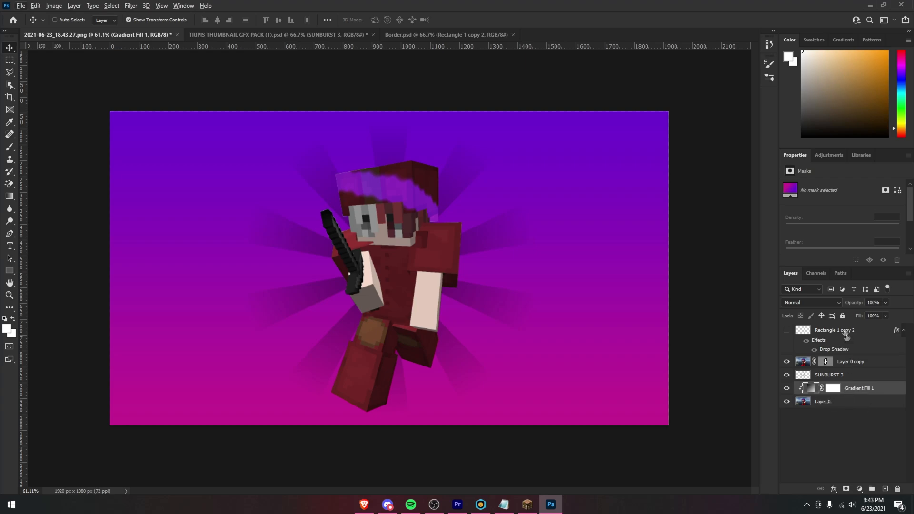
pyautogui.click(826, 303)
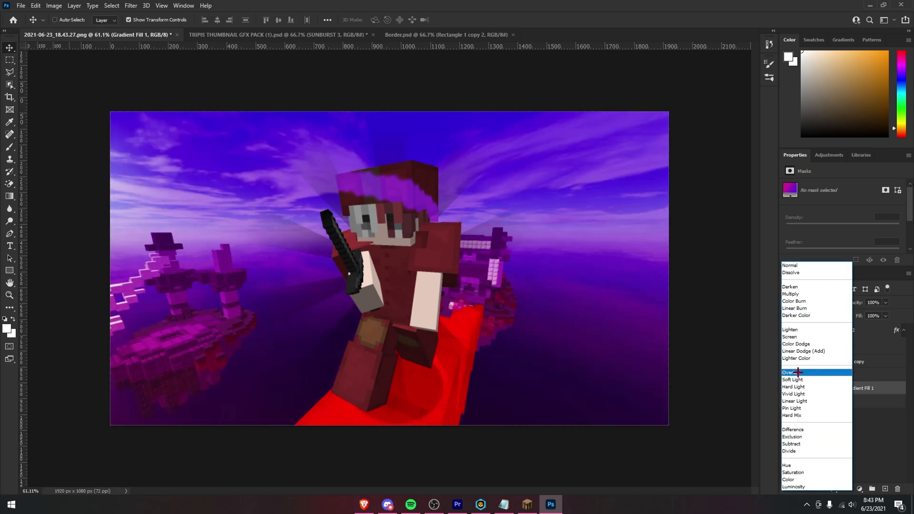
pyautogui.click(810, 372)
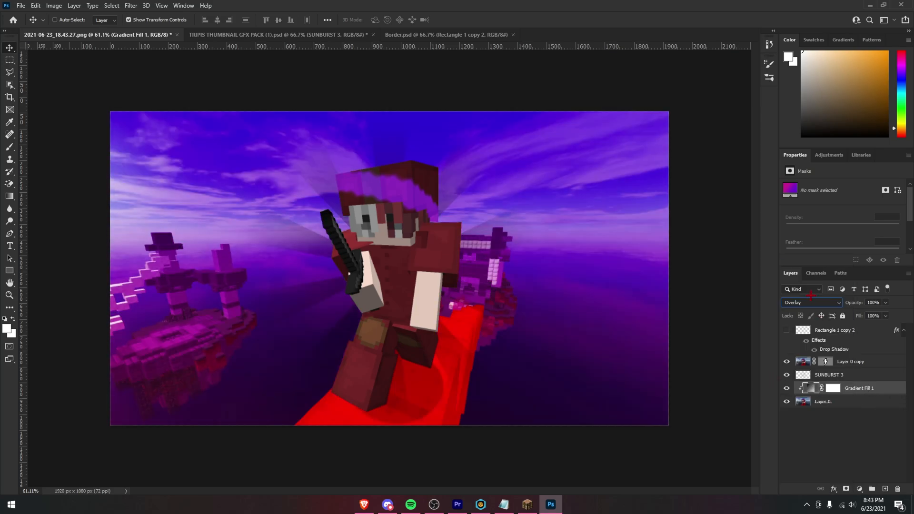
pyautogui.click(812, 302)
pyautogui.click(810, 374)
# - Apply a Motion Blur to Layer 0 with an angle of 10° and a distance of 140 pixels
pyautogui.click(829, 404)
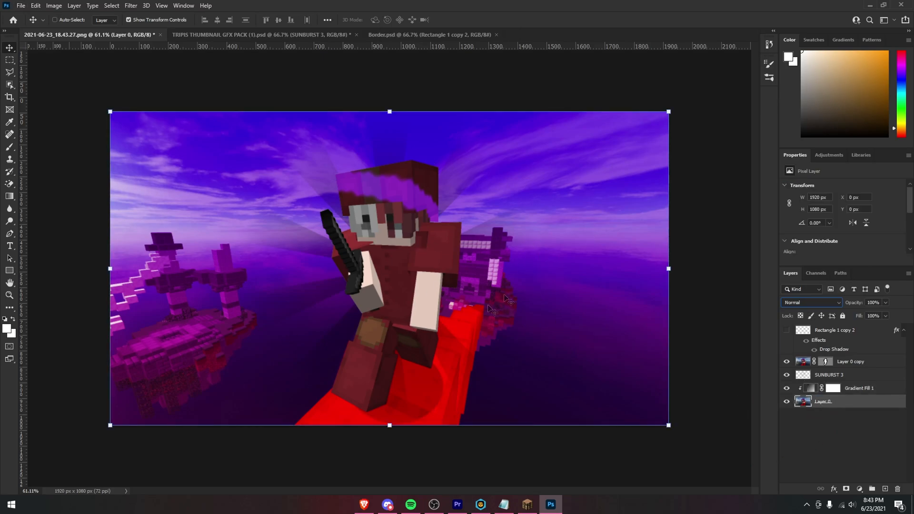
pyautogui.click(130, 6)
pyautogui.moveTo(143, 127)
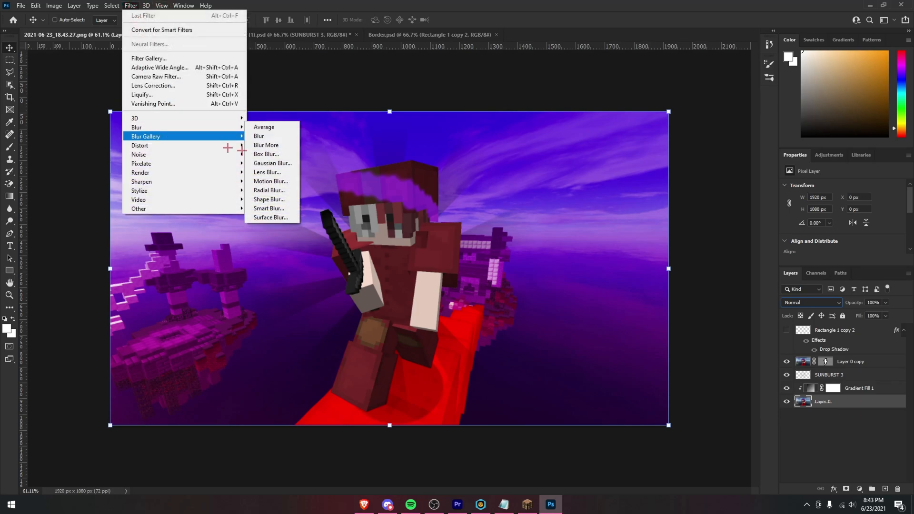
pyautogui.click(270, 181)
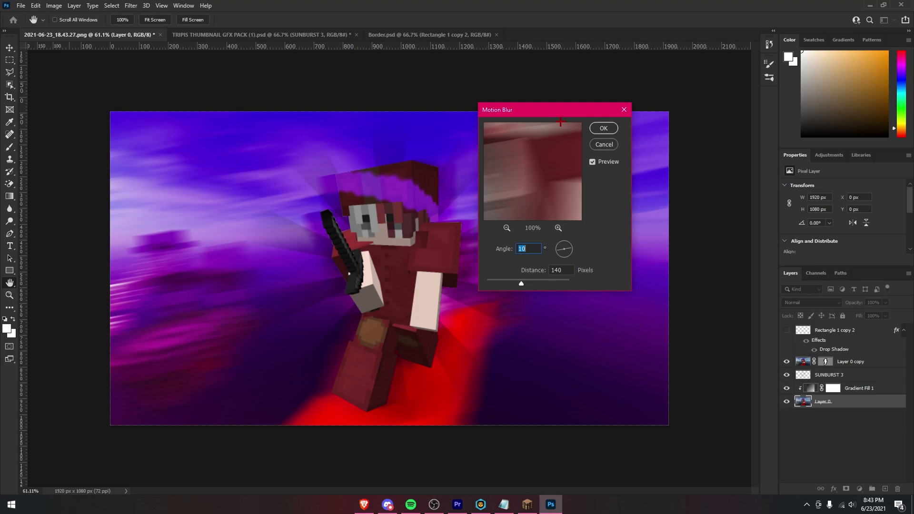
pyautogui.moveTo(564, 111); pyautogui.dragTo(579, 98)
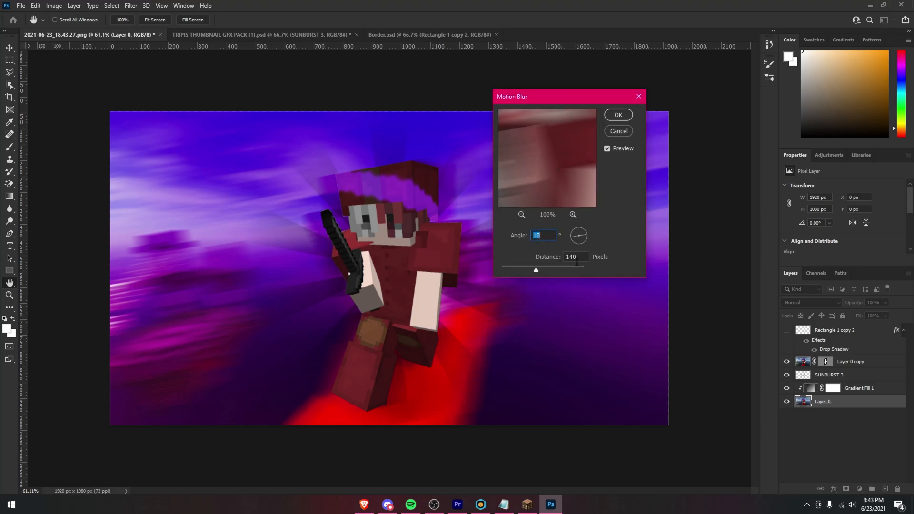
pyautogui.click(618, 115)
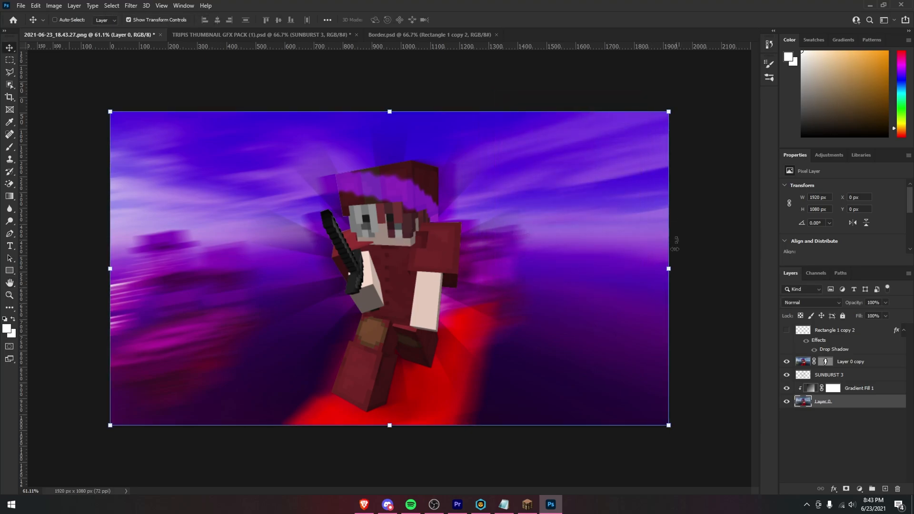
# - In the TRIPIS THUMBNAIL GFX PACK document, hide the EFFECTS group, then show and expand the CHARACTER LAYER STYLES group
pyautogui.scroll(1, 558, 336)
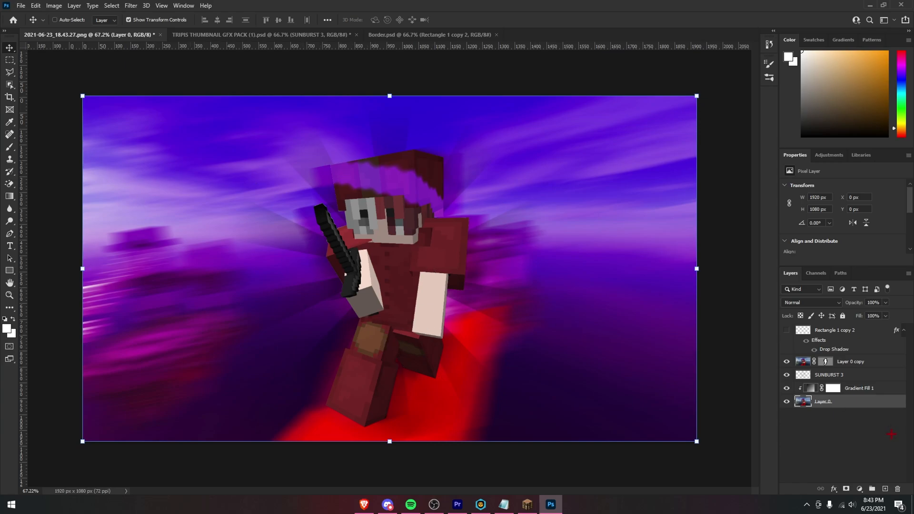
pyautogui.click(856, 434)
pyautogui.click(850, 366)
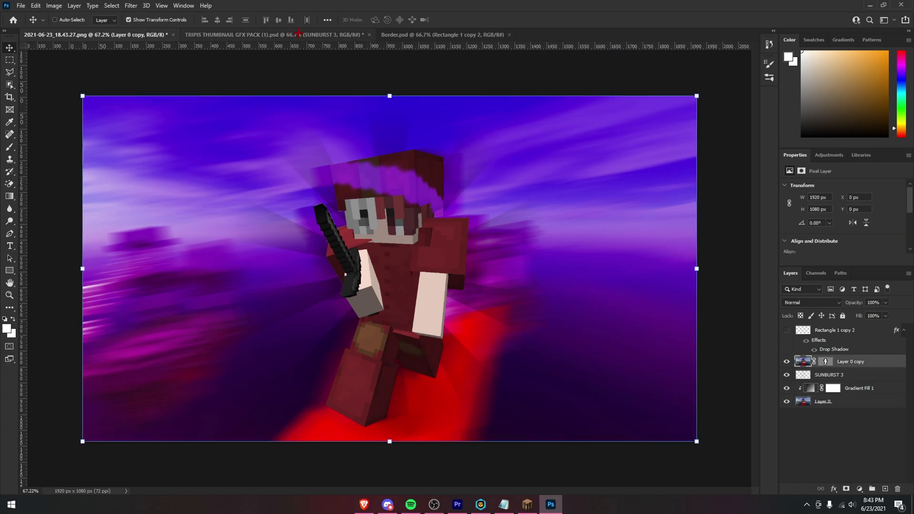
pyautogui.hotkey('ctrl', 'Tab')
pyautogui.click(798, 390)
pyautogui.click(786, 390)
pyautogui.click(786, 366)
pyautogui.click(801, 371)
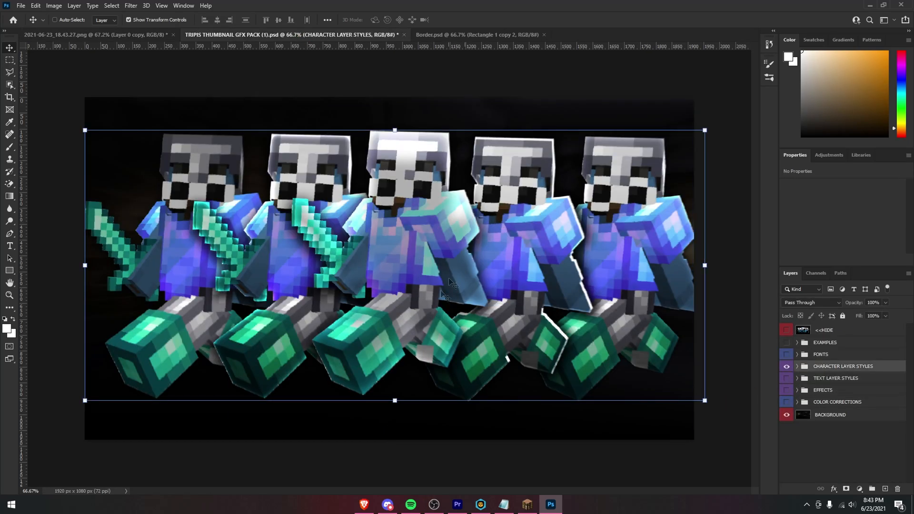
pyautogui.click(797, 366)
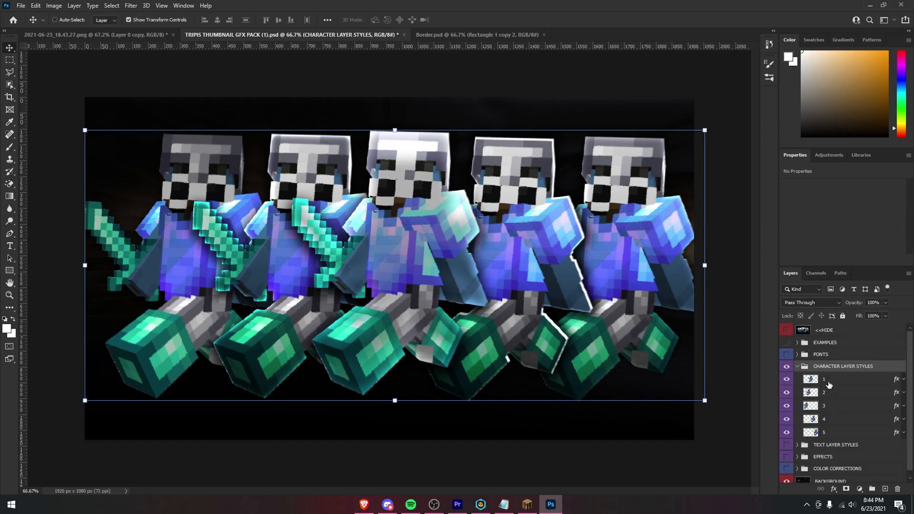
# - Copy the layer style of character layer 1 and paste it onto Layer 0 copy in the screenshot document
pyautogui.click(819, 379)
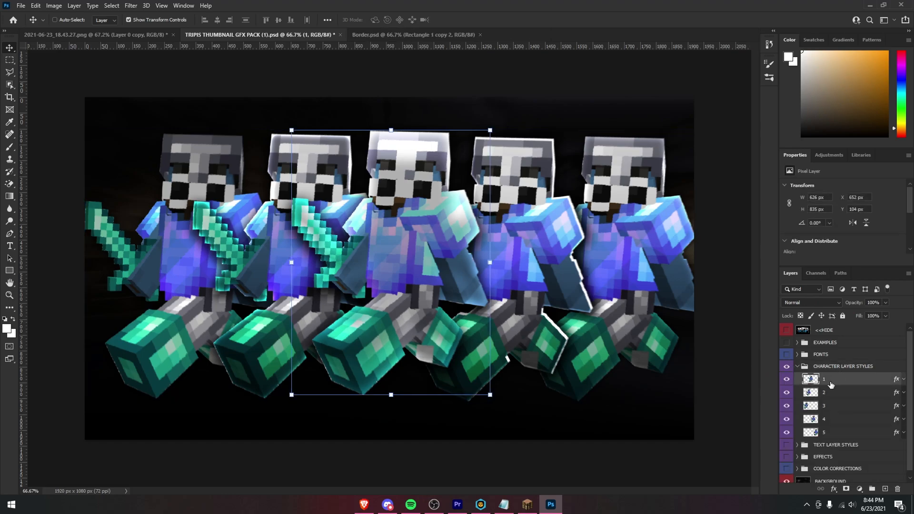
pyautogui.rightClick(831, 384)
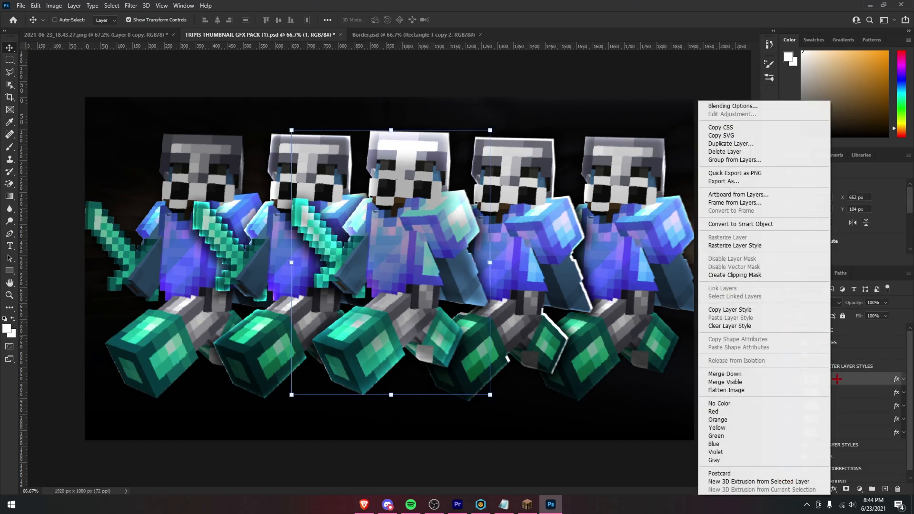
pyautogui.click(727, 310)
pyautogui.click(89, 35)
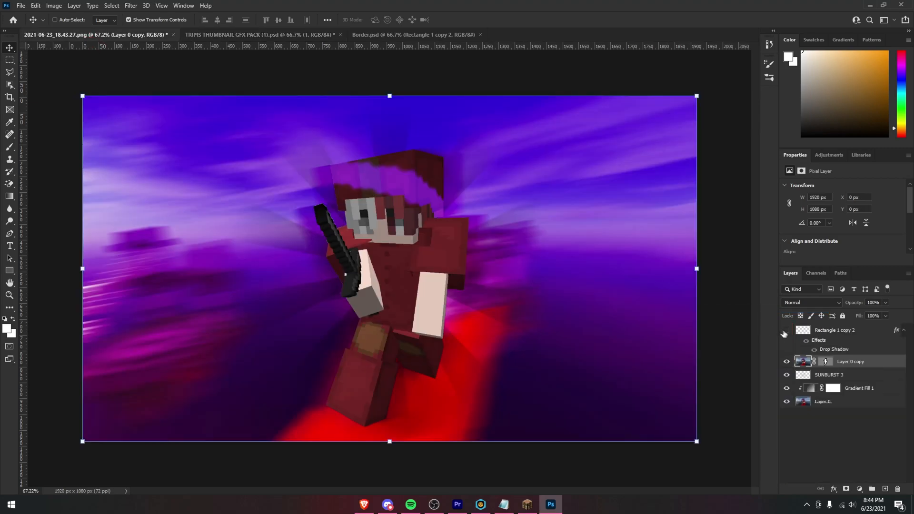
pyautogui.rightClick(843, 363)
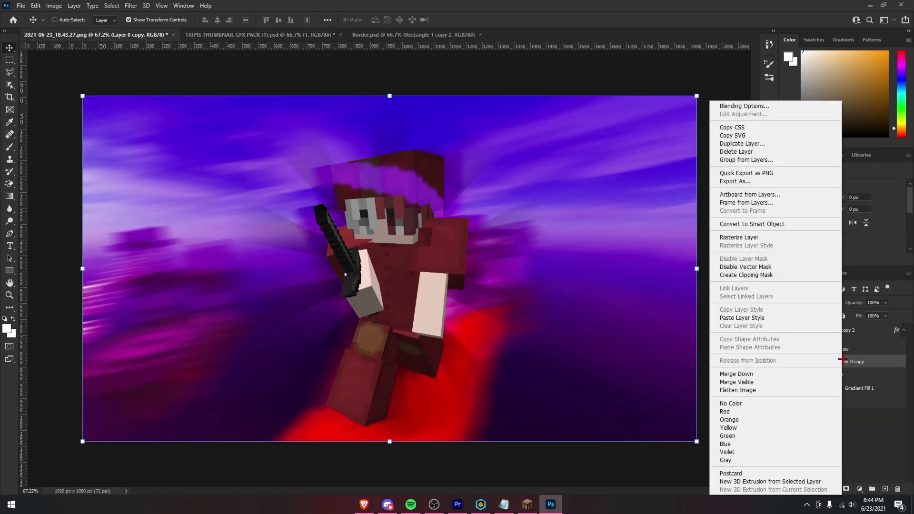
pyautogui.click(766, 319)
pyautogui.scroll(3, 547, 314)
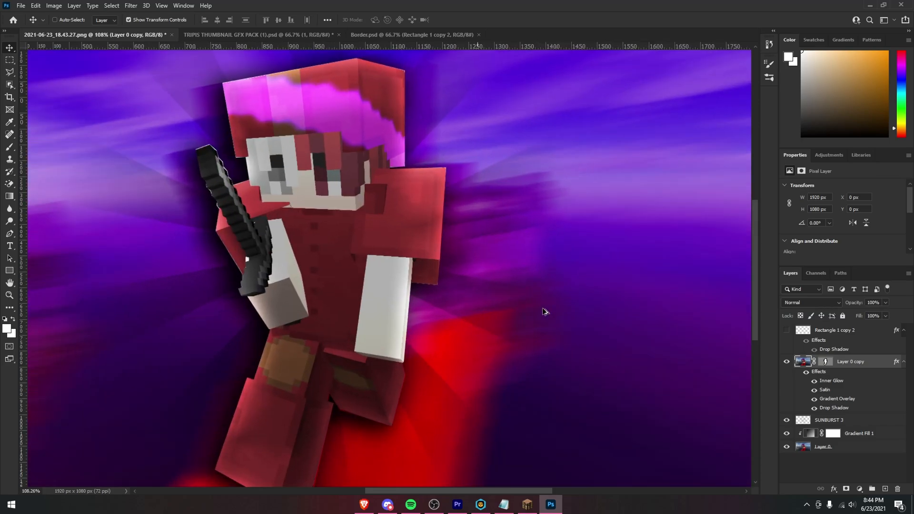
pyautogui.scroll(-4, 548, 314)
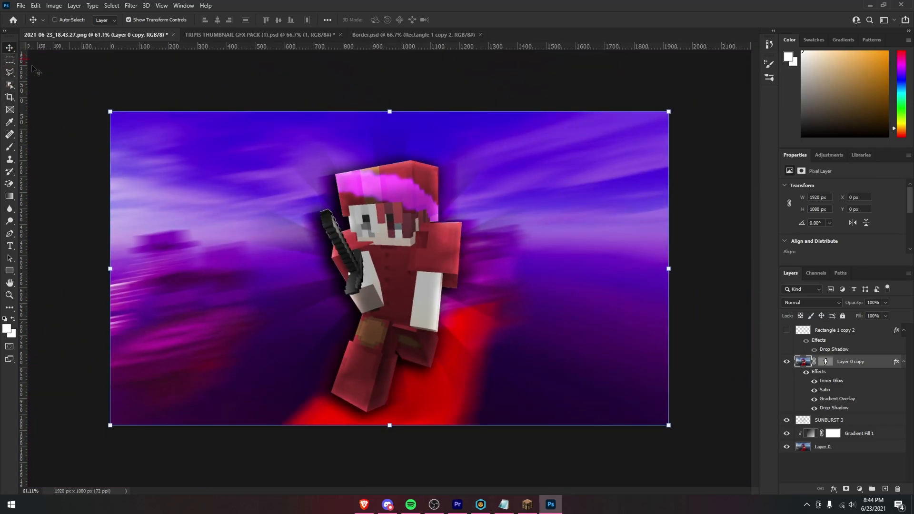
pyautogui.scroll(2, 577, 369)
pyautogui.scroll(-2, 586, 363)
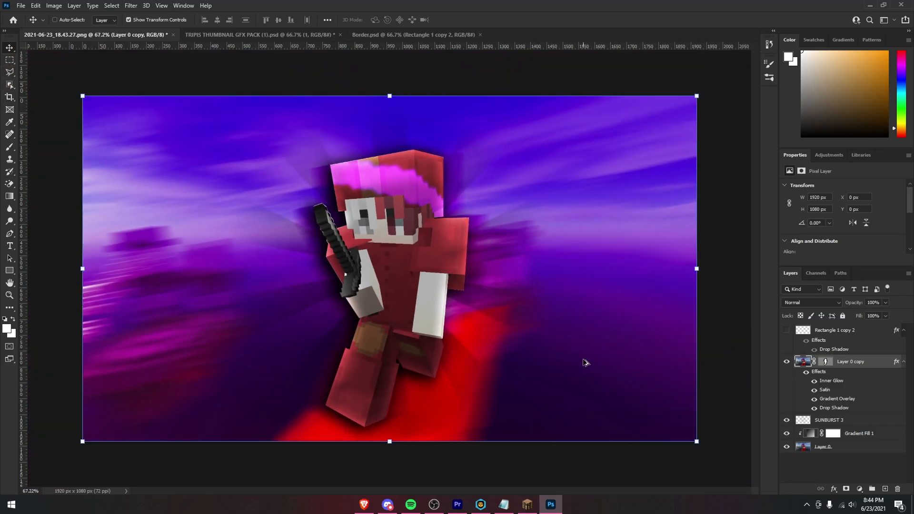
# - Add a white text layer reading "RANKED" over the character in American Captain at 250 pt with tracking 0
pyautogui.click(10, 245)
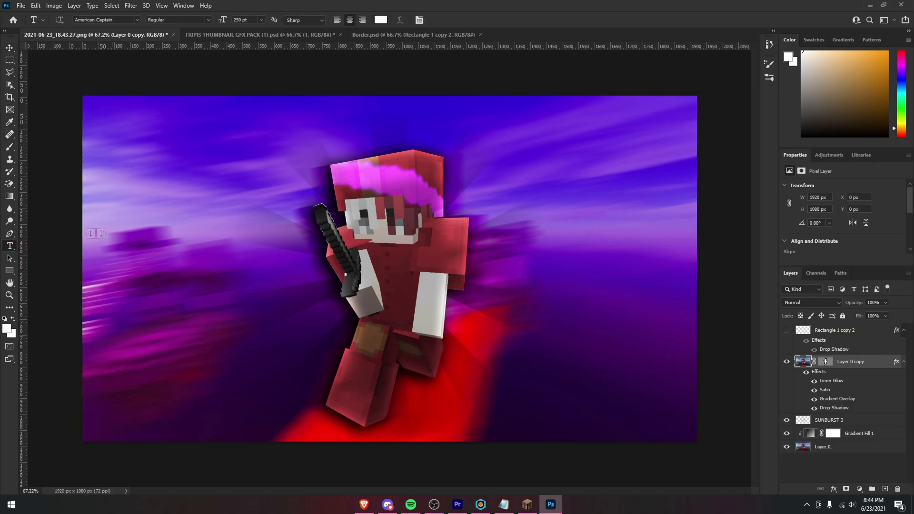
pyautogui.click(280, 248)
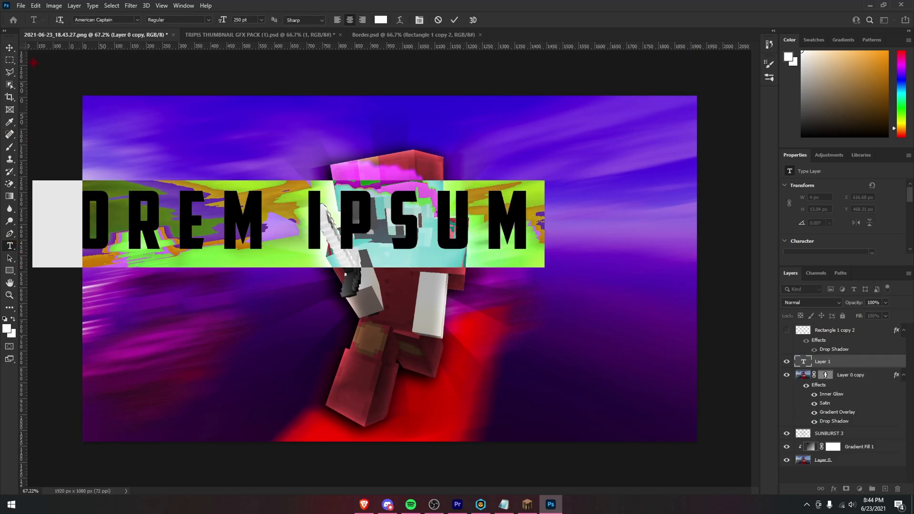
pyautogui.click(131, 20)
pyautogui.click(9, 48)
pyautogui.moveTo(179, 229); pyautogui.dragTo(295, 275)
pyautogui.doubleClick(301, 262)
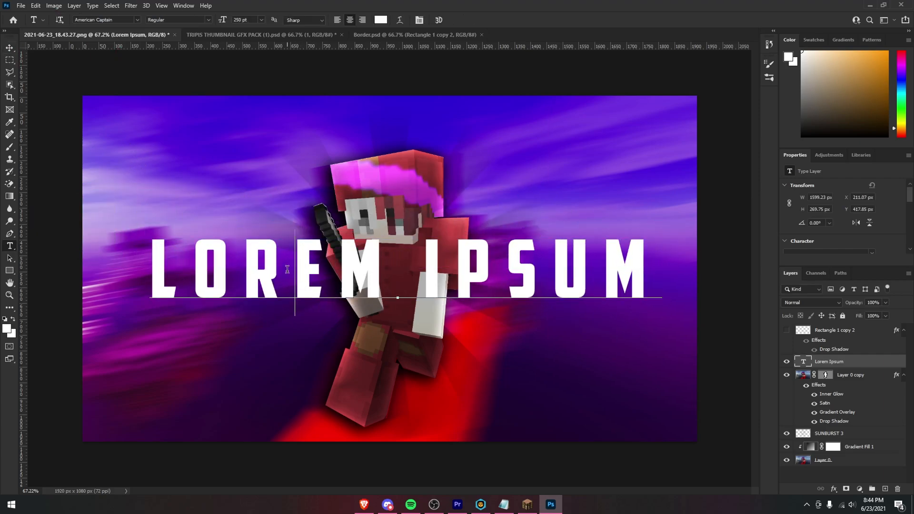
pyautogui.write('RANKED')
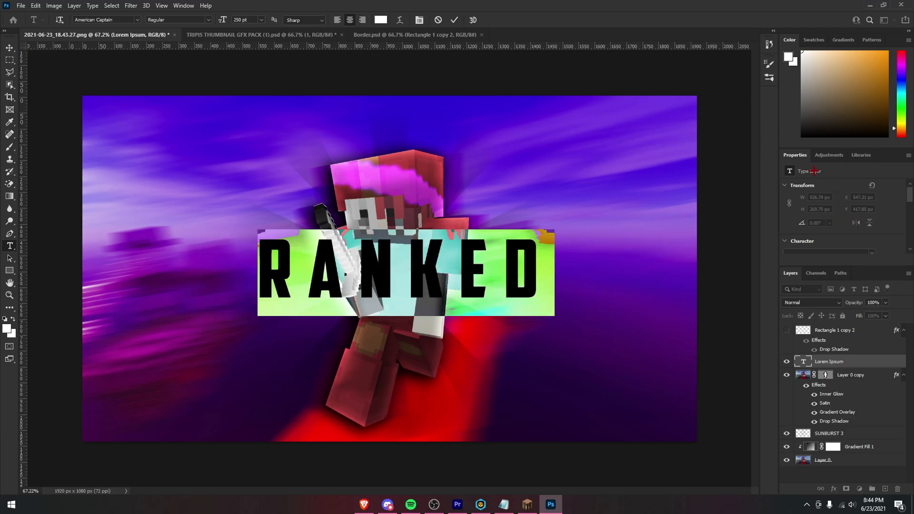
pyautogui.scroll(-3, 830, 205)
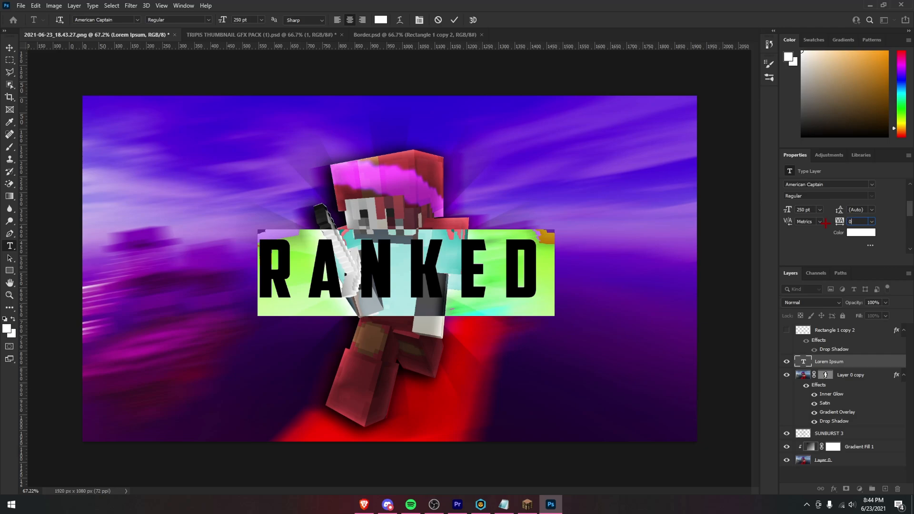
pyautogui.press('Return')
# - Enlarge the RANKED text to about 176% and place it across the middle of the canvas
pyautogui.click(10, 48)
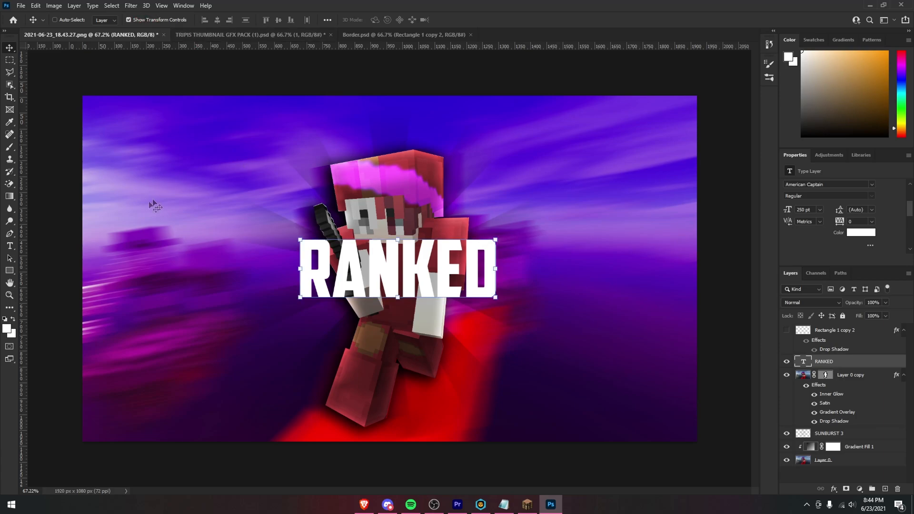
pyautogui.moveTo(303, 242); pyautogui.dragTo(106, 114)
pyautogui.moveTo(199, 175); pyautogui.dragTo(325, 246)
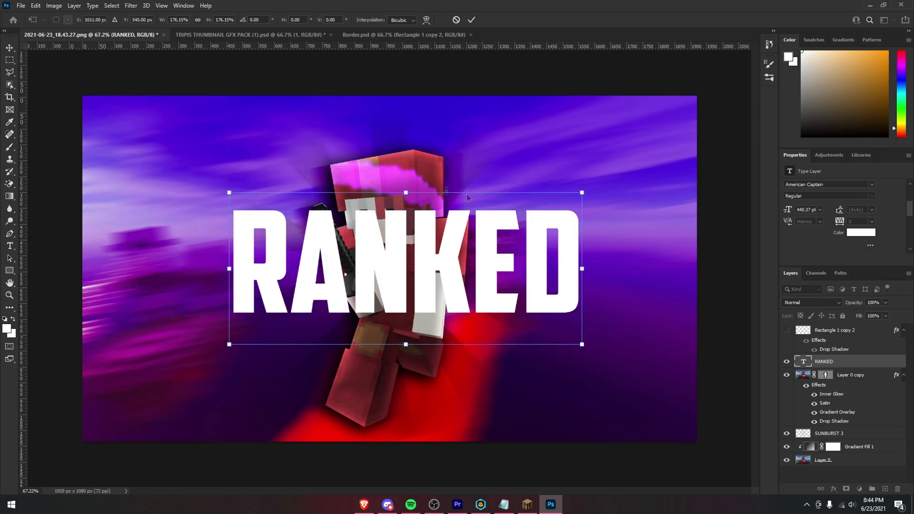
# - Set the RANKED layer's fill opacity to 0% and enable its Inner Glow, Gradient Overlay and Drop Shadow effects
pyautogui.doubleClick(849, 363)
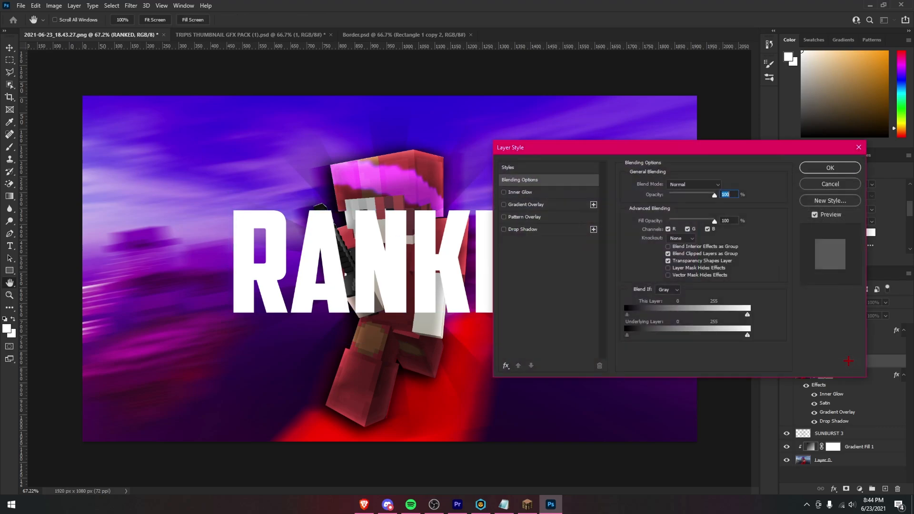
pyautogui.click(830, 185)
pyautogui.rightClick(863, 371)
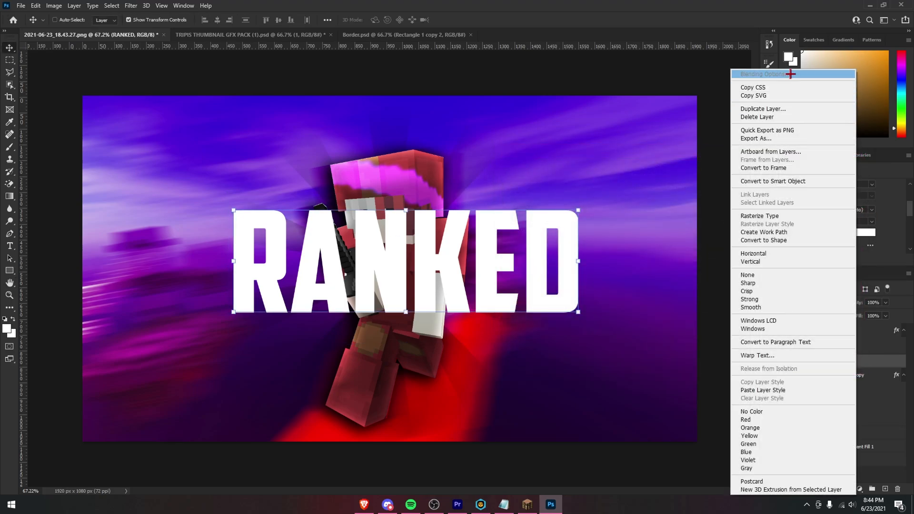
pyautogui.click(787, 74)
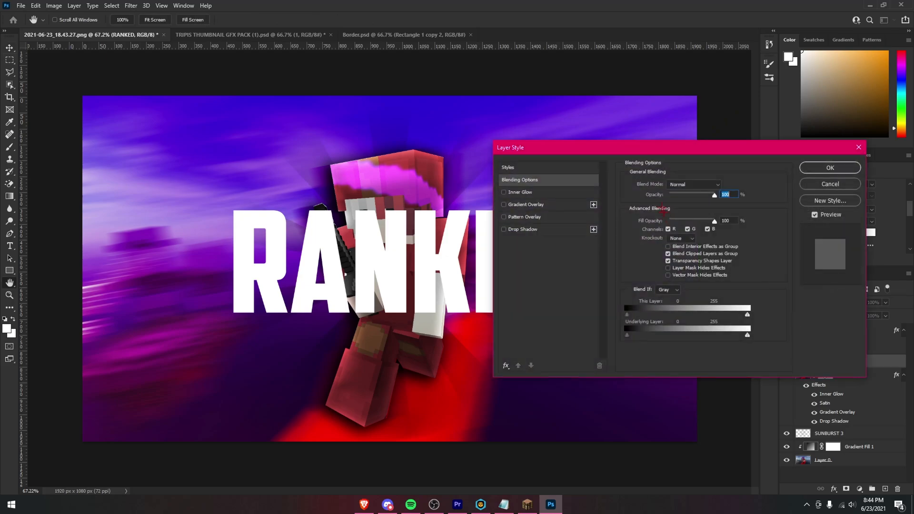
pyautogui.moveTo(682, 219); pyautogui.dragTo(590, 221)
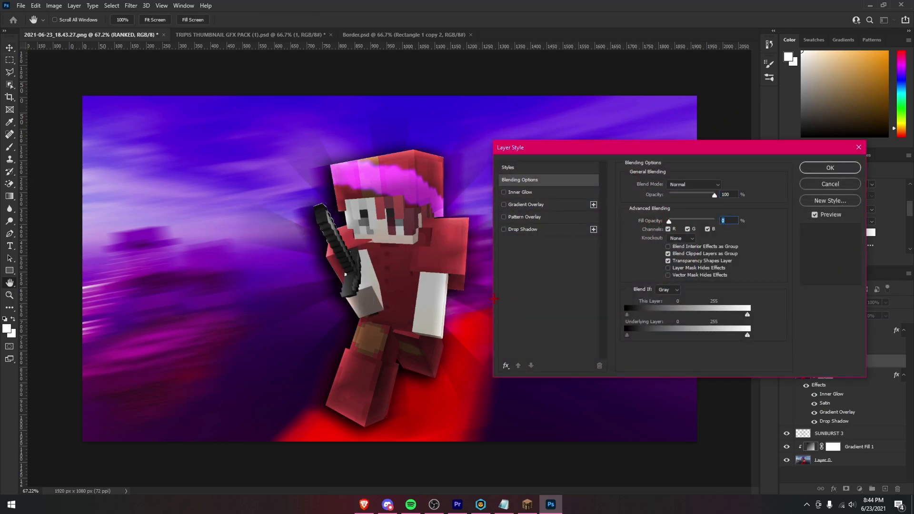
pyautogui.click(504, 192)
pyautogui.click(504, 205)
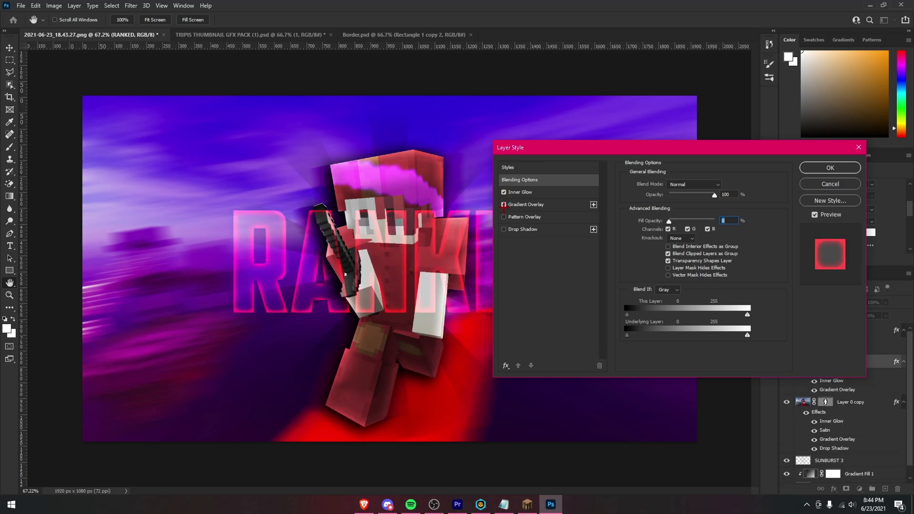
pyautogui.click(504, 229)
# - Change the RANKED Inner Glow colour to white (ffffff), reduce its opacity to about 35%, and apply the layer style
pyautogui.click(524, 192)
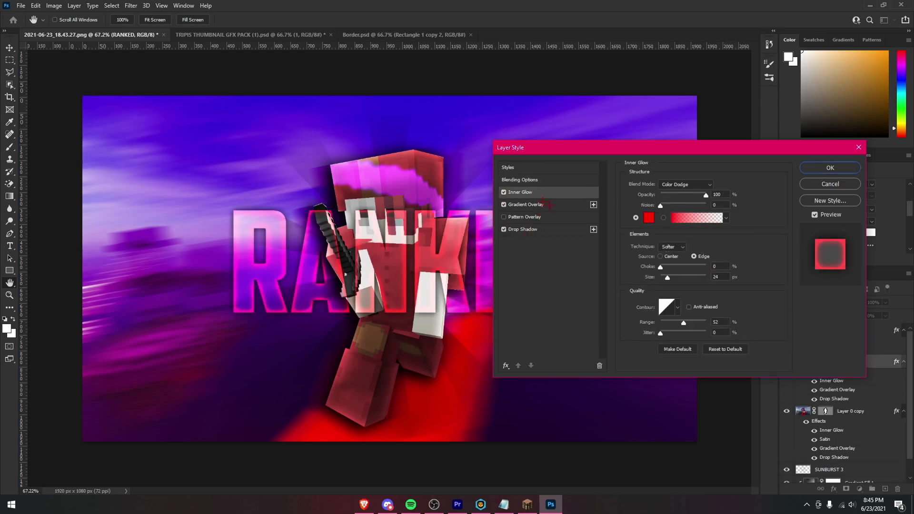
pyautogui.click(649, 218)
pyautogui.write('ffffff')
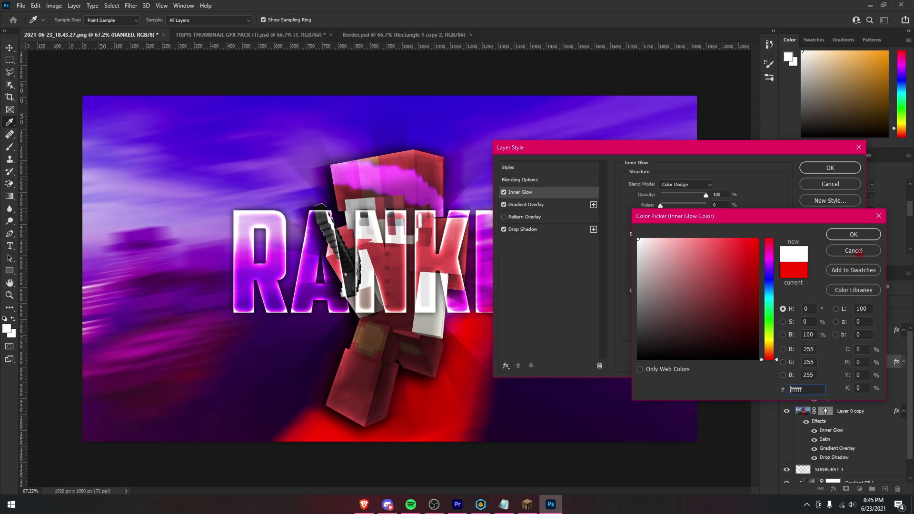
pyautogui.click(843, 234)
pyautogui.moveTo(810, 148); pyautogui.dragTo(771, 126)
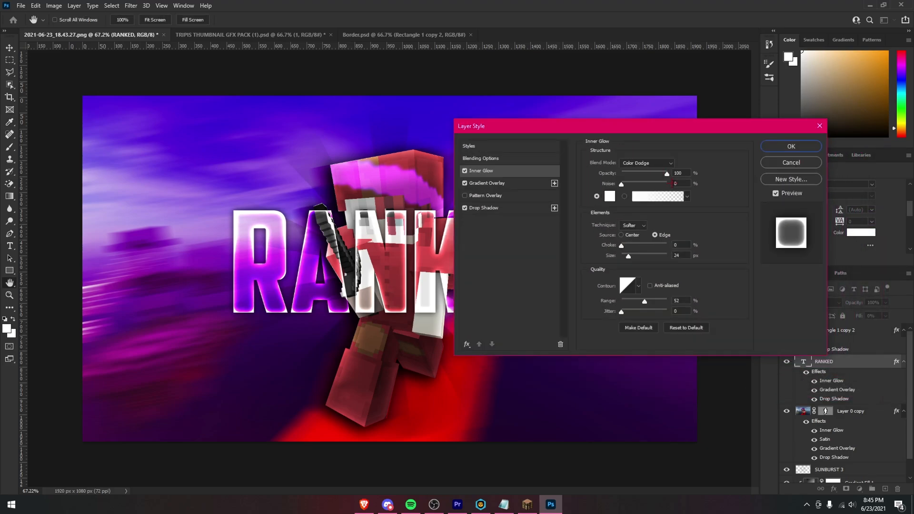
pyautogui.moveTo(666, 174); pyautogui.dragTo(637, 171)
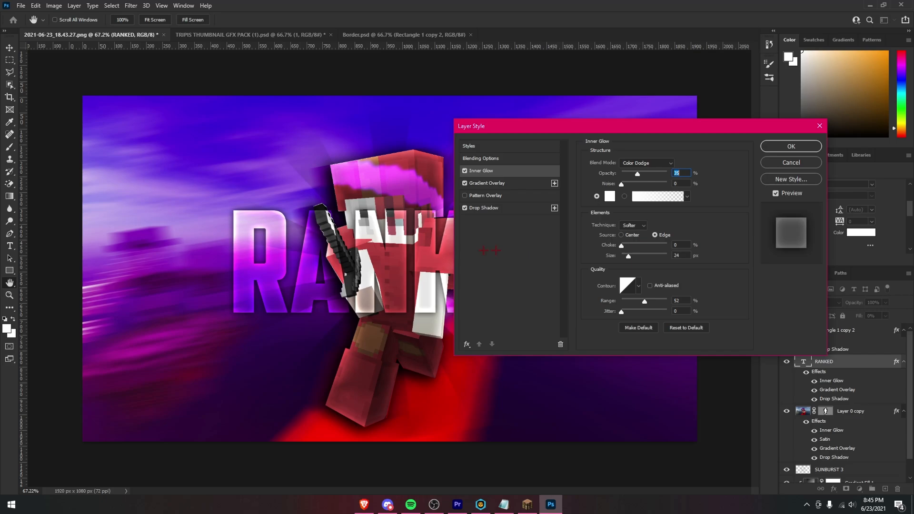
pyautogui.click(800, 150)
# - Enlarge the RANKED text to about 140%, centre it on the canvas, and set its tracking to 50
pyautogui.moveTo(218, 218); pyautogui.dragTo(131, 147)
pyautogui.moveTo(210, 206); pyautogui.dragTo(264, 246)
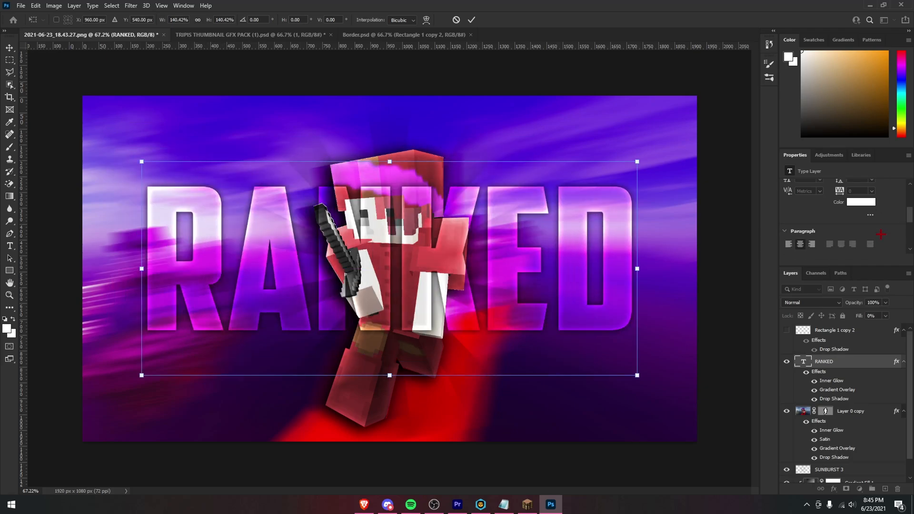
pyautogui.scroll(2, 846, 239)
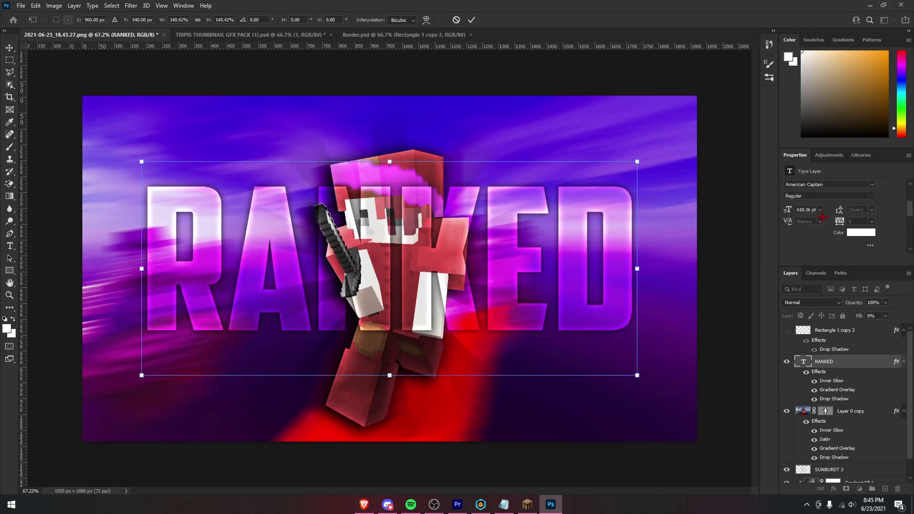
pyautogui.click(472, 19)
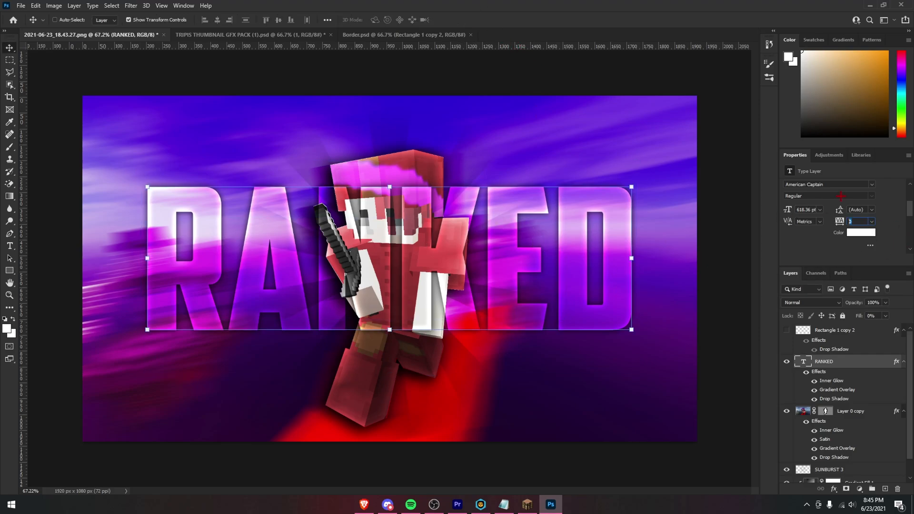
pyautogui.press('Return')
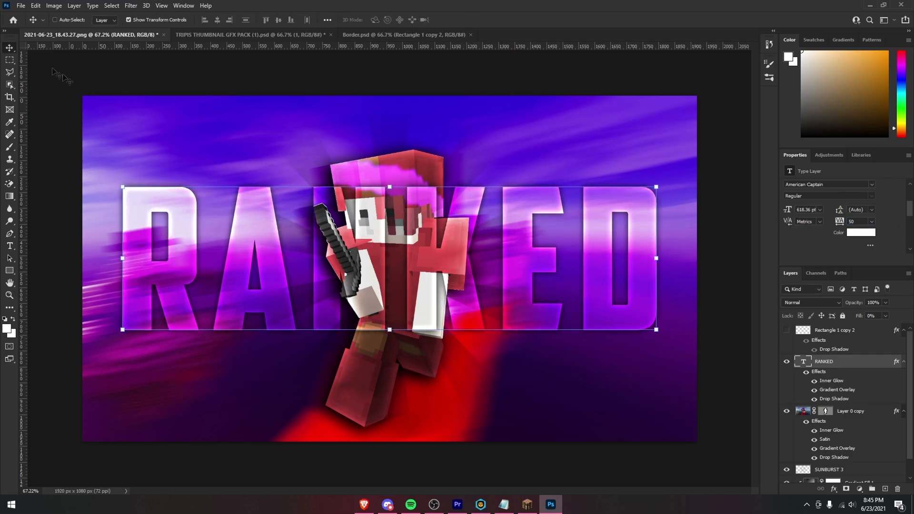
# - Shift the RANKED text slightly down and move its layer beneath Layer 0 copy, behind the character
pyautogui.moveTo(209, 249); pyautogui.dragTo(207, 256)
pyautogui.moveTo(847, 368); pyautogui.dragTo(849, 430)
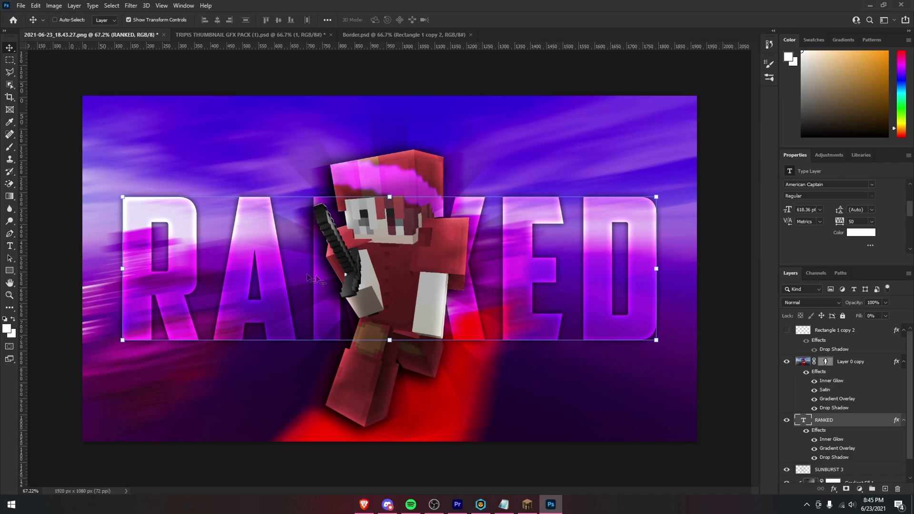
# - Warp the RANKED text with the Arc preset, bending it gently upward
pyautogui.click(36, 6)
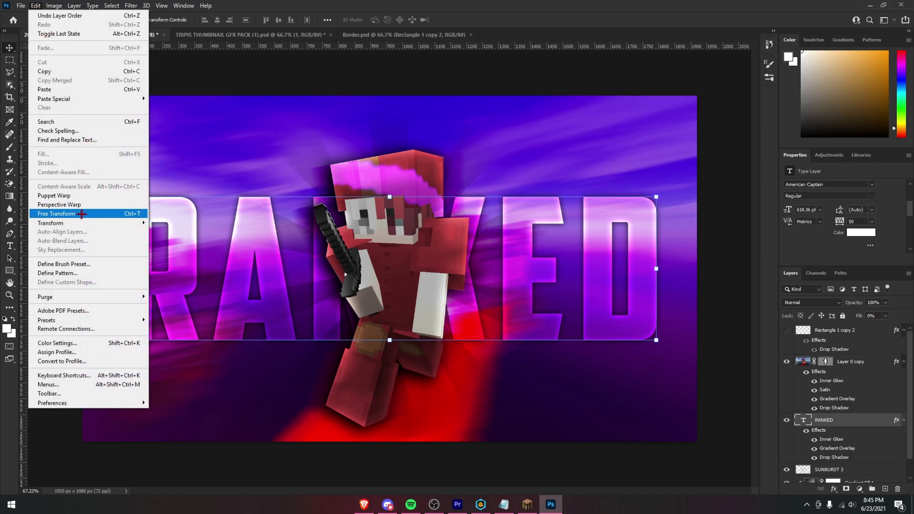
pyautogui.moveTo(83, 223)
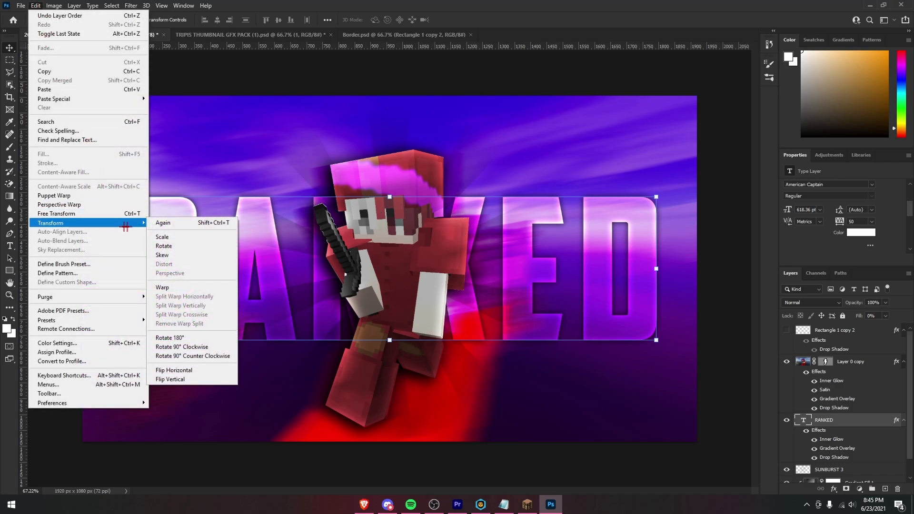
pyautogui.click(174, 287)
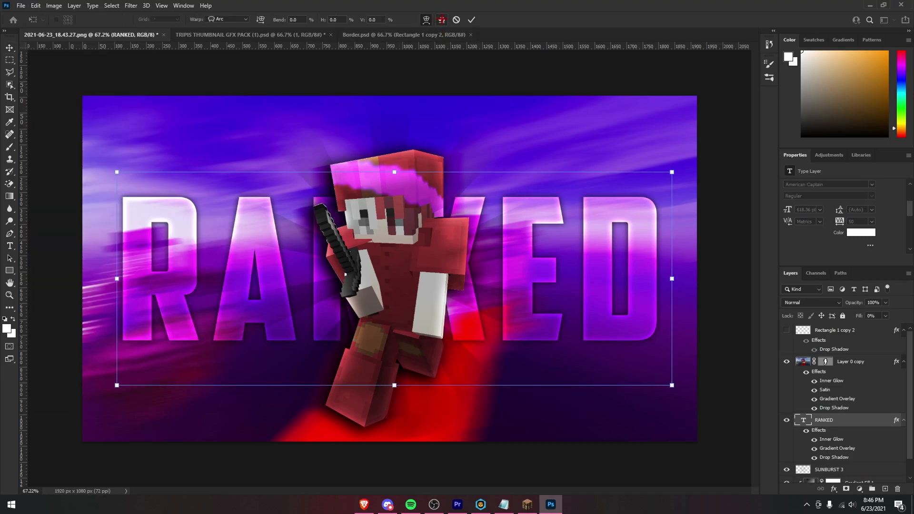
pyautogui.click(442, 20)
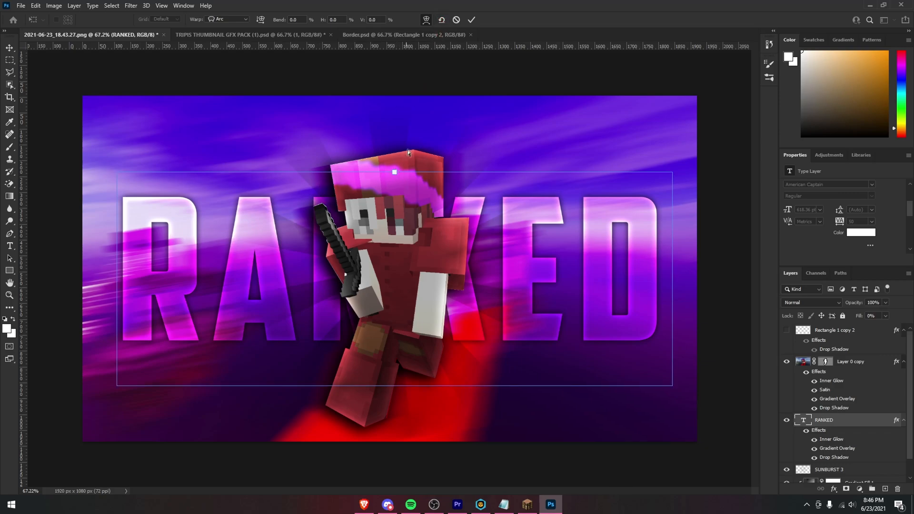
pyautogui.click(227, 19)
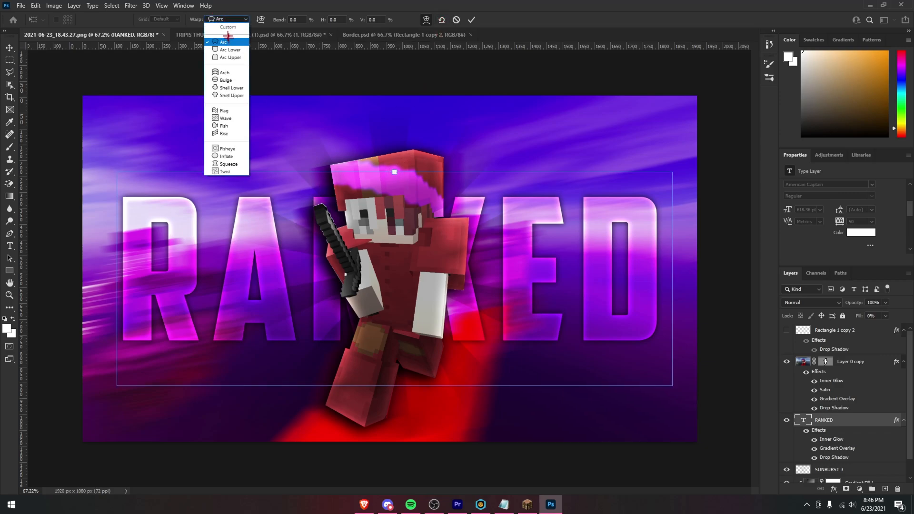
pyautogui.click(220, 42)
pyautogui.moveTo(395, 175); pyautogui.dragTo(396, 146)
pyautogui.click(472, 20)
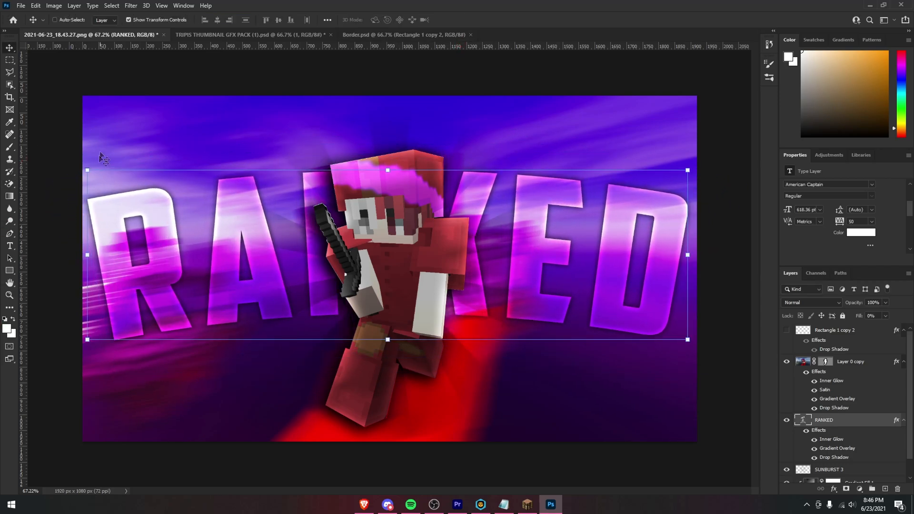
# - Scale the arched RANKED text to about 94%, centre it on the canvas, and show the Rectangle 1 copy 2 border layer
pyautogui.moveTo(86, 172); pyautogui.dragTo(122, 156)
pyautogui.moveTo(237, 269); pyautogui.dragTo(206, 262)
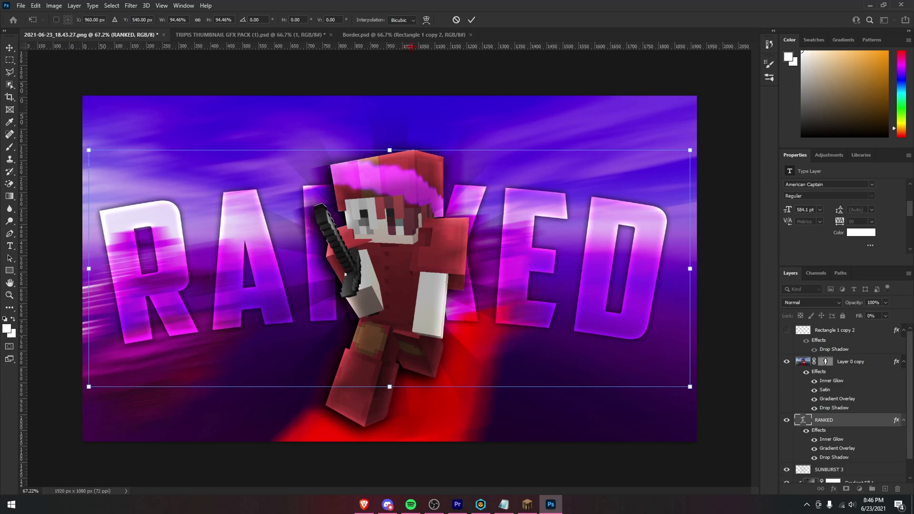
pyautogui.click(473, 20)
pyautogui.click(10, 72)
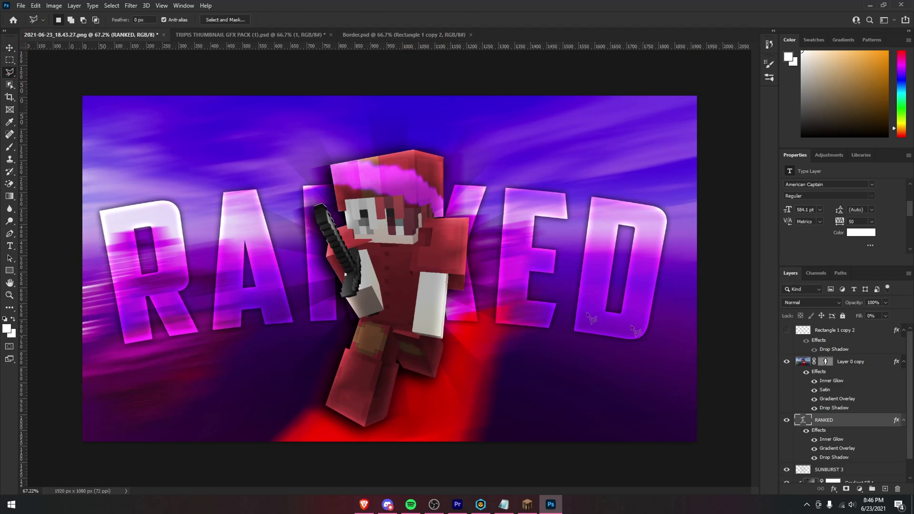
pyautogui.click(786, 330)
# - Move Gradient Fill 1 above Layer 0 copy as a clipping mask and set its opacity to 25%
pyautogui.scroll(-1, 834, 411)
pyautogui.click(847, 468)
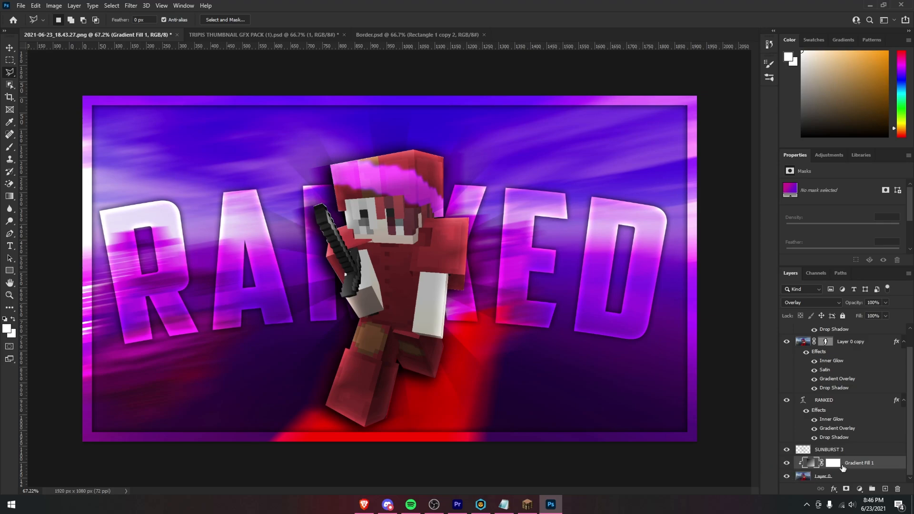
pyautogui.moveTo(843, 468); pyautogui.dragTo(850, 338)
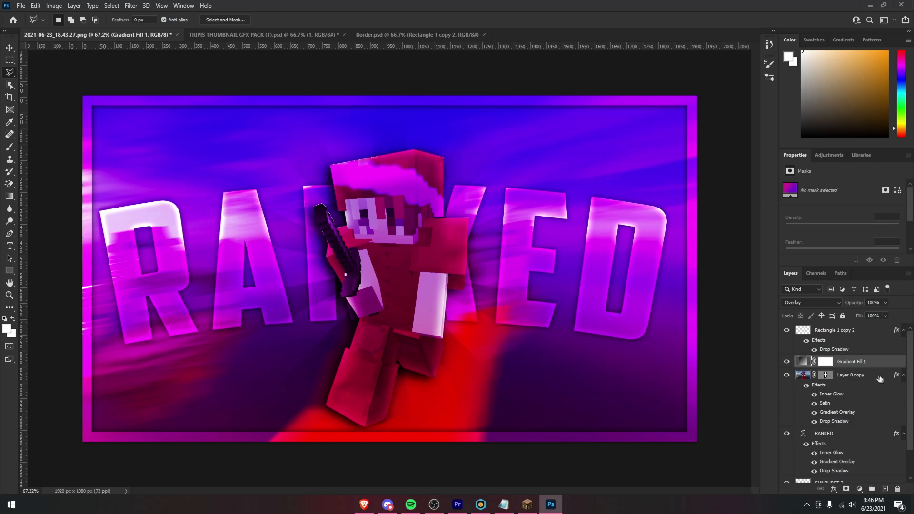
pyautogui.moveTo(855, 379); pyautogui.dragTo(843, 367)
pyautogui.keyDown('alt'); pyautogui.click(841, 368); pyautogui.keyUp('alt')
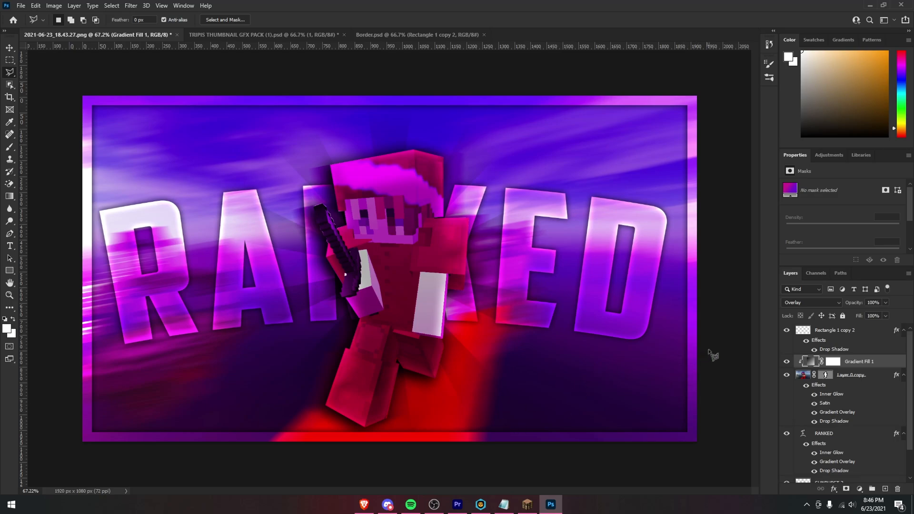
pyautogui.click(885, 302)
pyautogui.moveTo(887, 313); pyautogui.dragTo(853, 312)
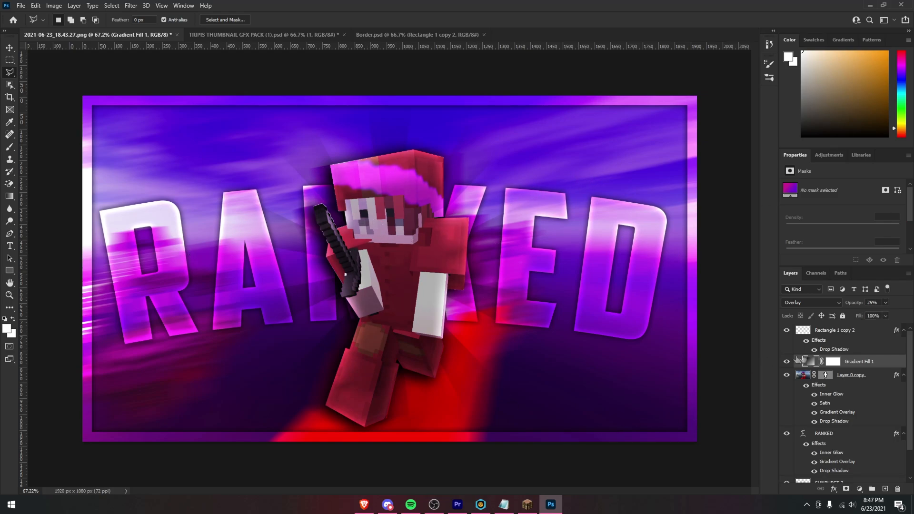
# - Apply Motion Blur to the Layer 0 copy character at a 10° angle with a distance of 5 pixels
pyautogui.click(850, 379)
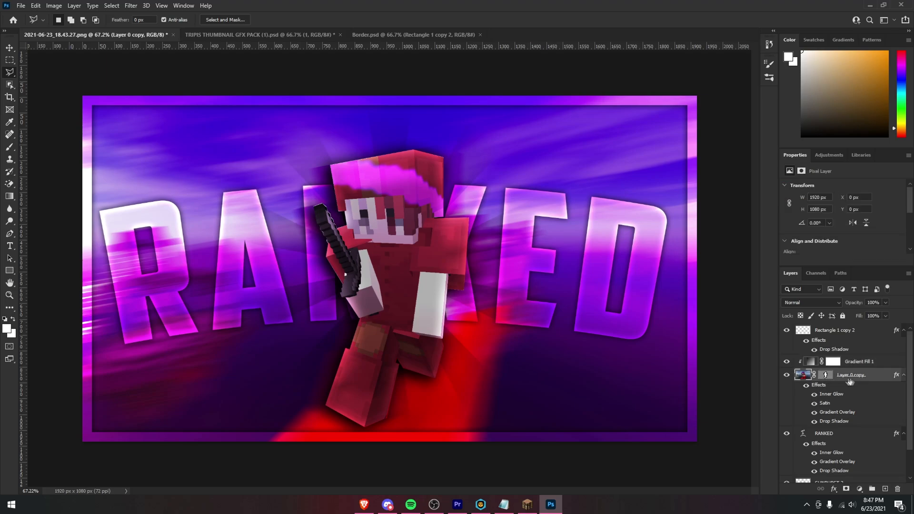
pyautogui.click(131, 5)
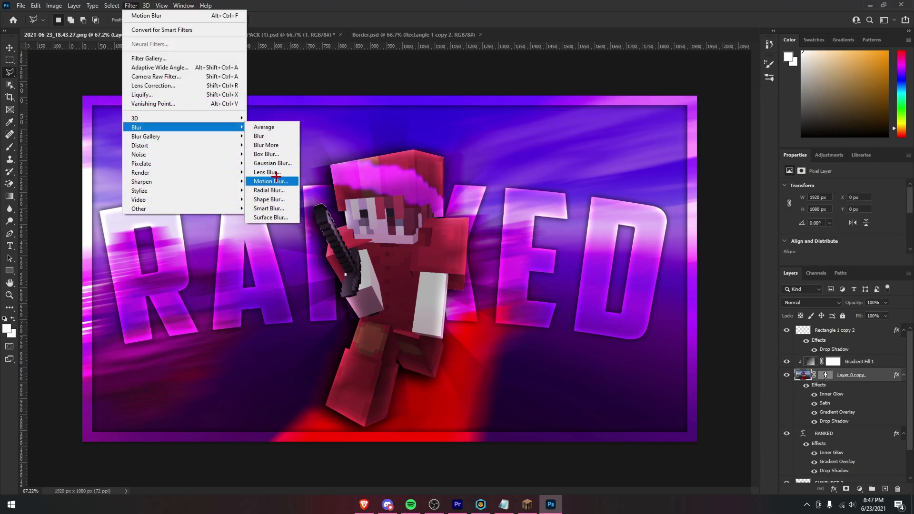
pyautogui.click(272, 181)
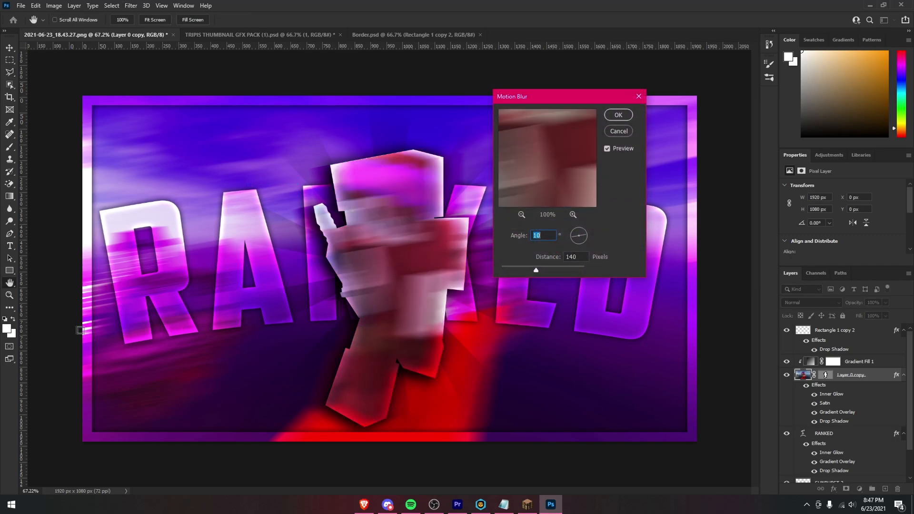
pyautogui.click(578, 256)
pyautogui.write('5')
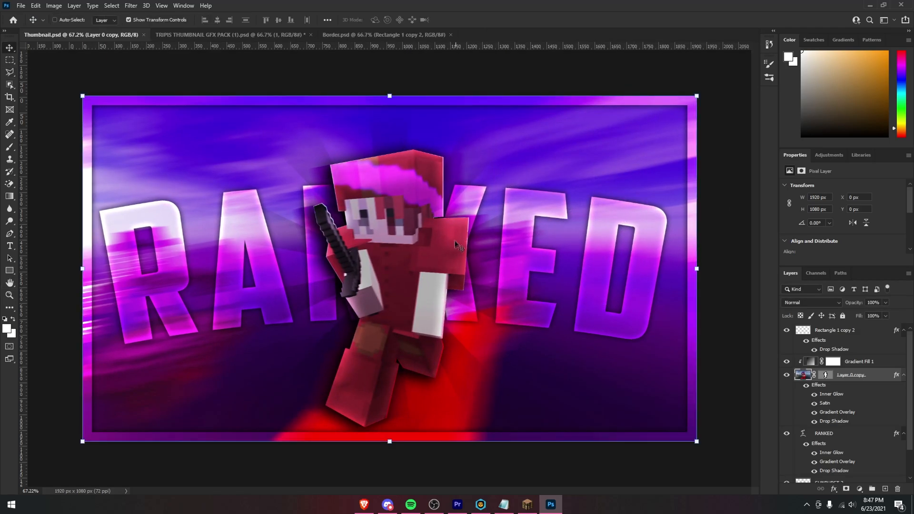
# - Save a PNG version named Thumbnail in the Desktop Thumbnail folder, using the large file size option
pyautogui.press('ctrl')
pyautogui.hotkey('ctrl', 'shift', 's')
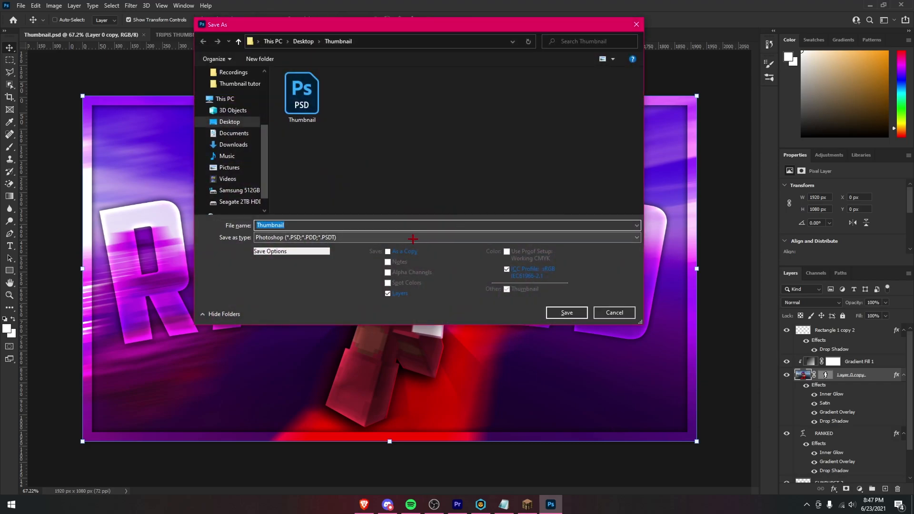
pyautogui.click(265, 237)
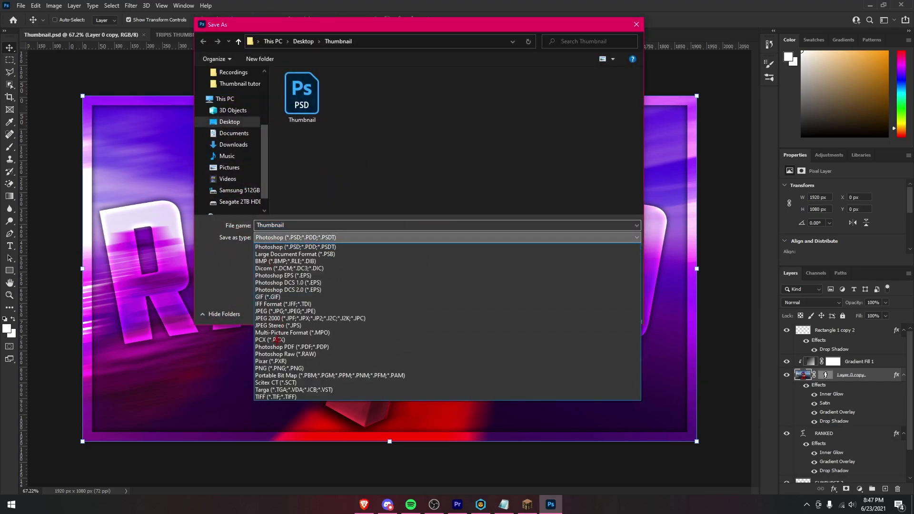
pyautogui.click(284, 367)
pyautogui.click(555, 312)
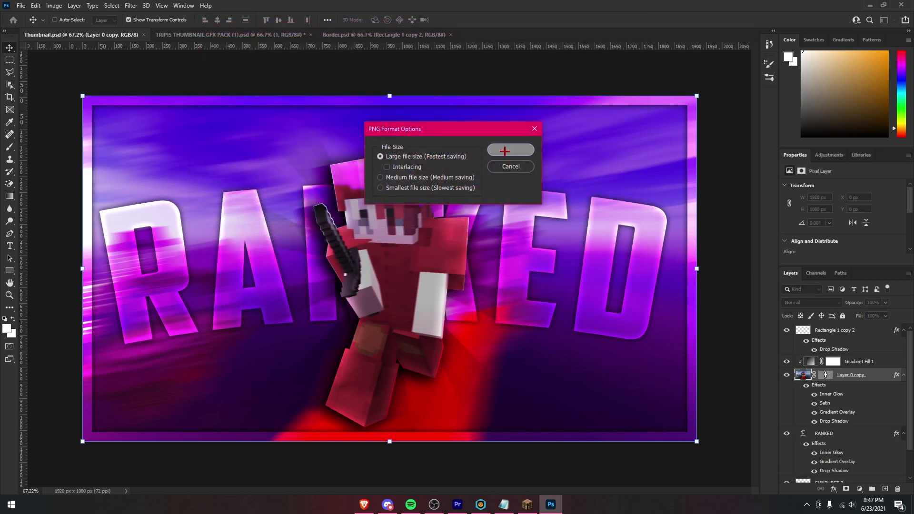
pyautogui.click(506, 151)
pyautogui.press('e')
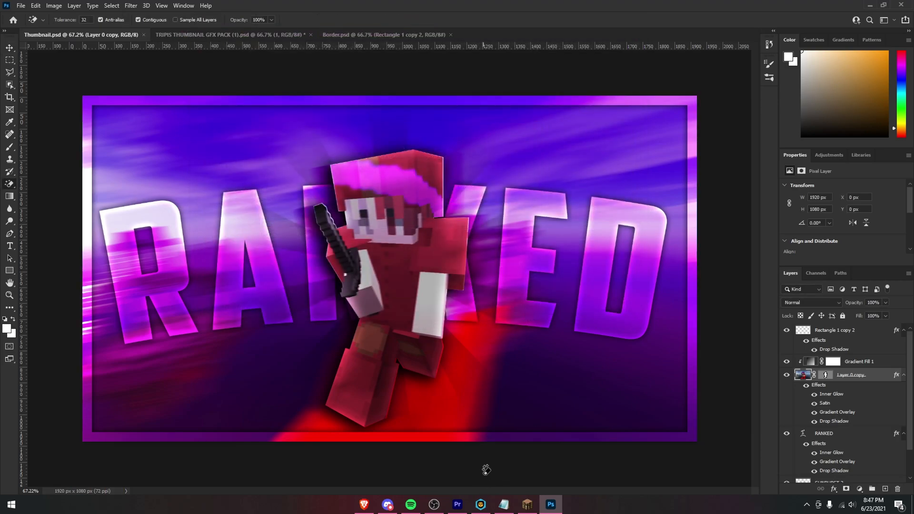